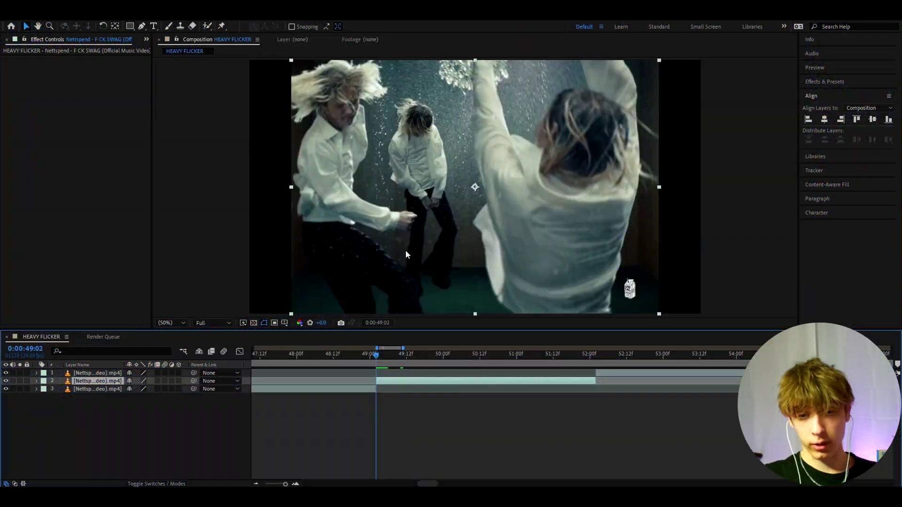
Create an adjustment layer and place it above all the video clips in the HEAVY FLICKER composition.
mouse_move(373, 355)
left_mouse_down()
mouse_move(539, 356)
mouse_move(376, 358)
left_mouse_up()
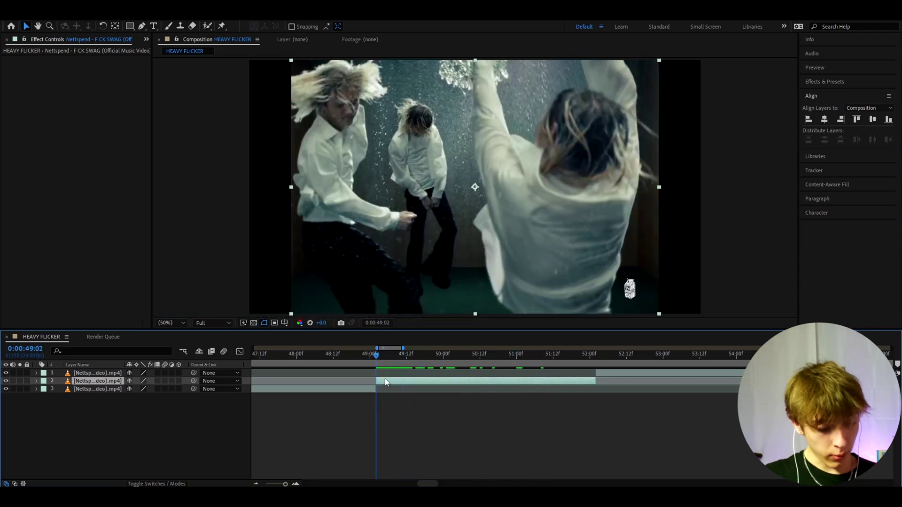
key("ctrl+alt+y")
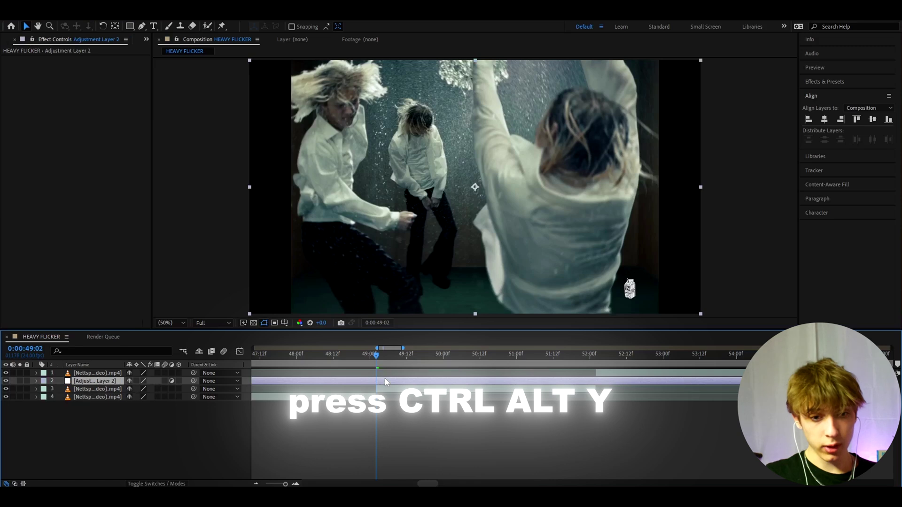
left_click_drag(109, 382, 113, 371)
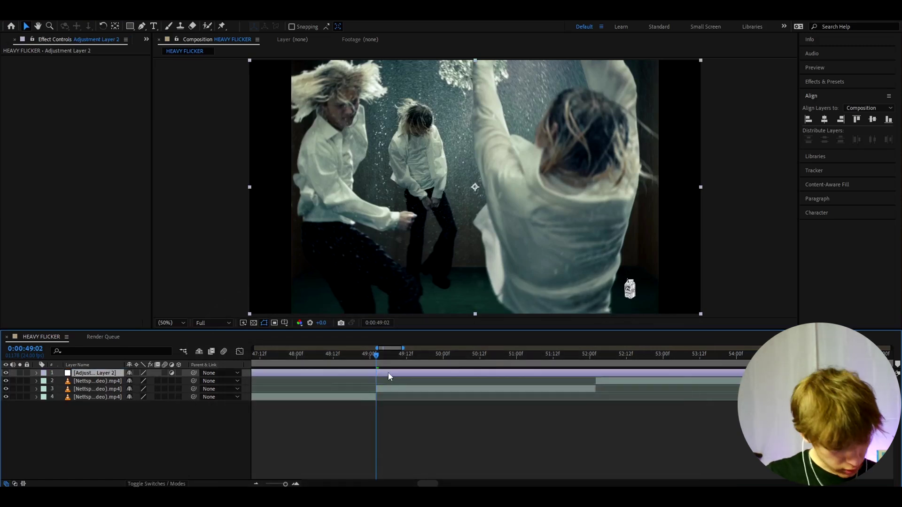
Apply S_Hotspots to the adjustment layer and keyframe its Threshold at 0.6 at 0:00:49:02, where the second clip begins.
key("ctrl+space")
type("s")
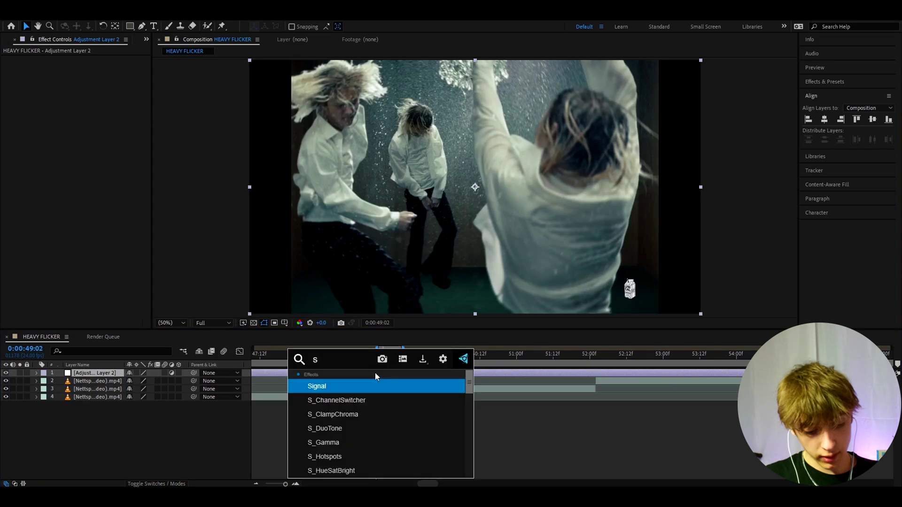
type("_hot")
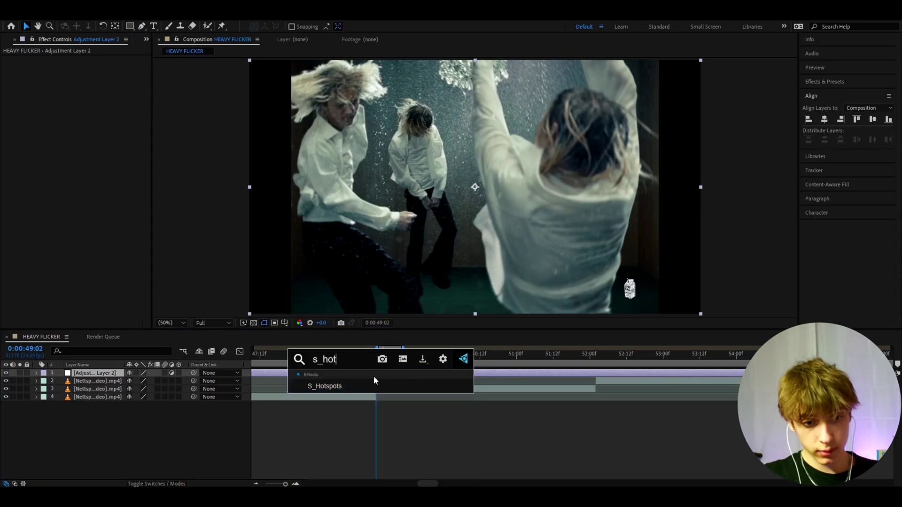
key("Return")
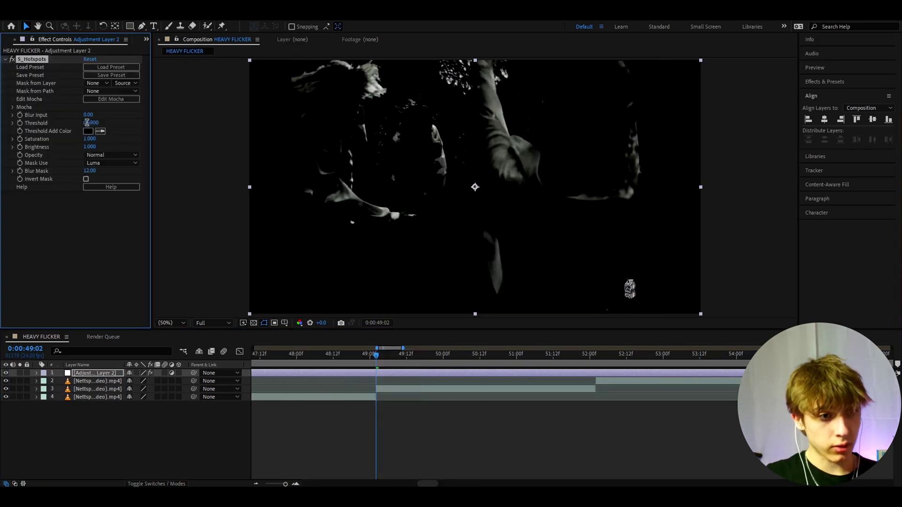
left_click(89, 123)
type("0")
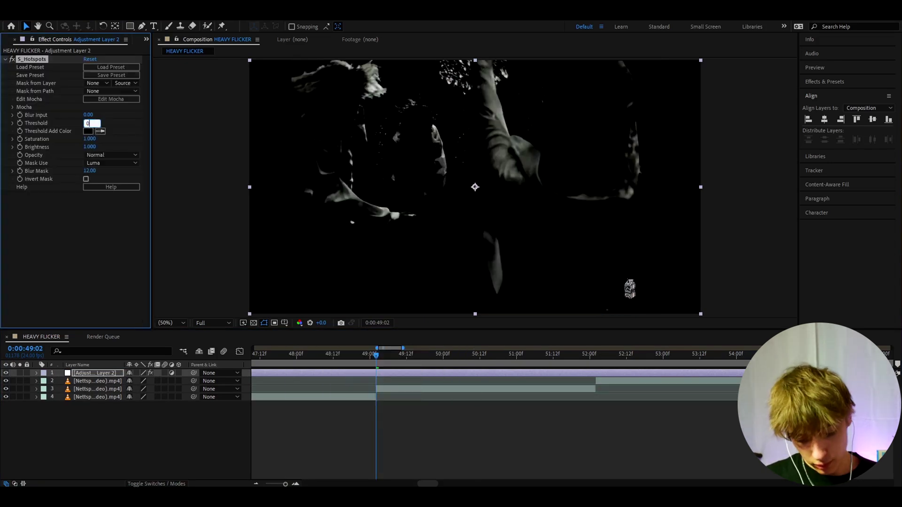
type(".6")
key("Return")
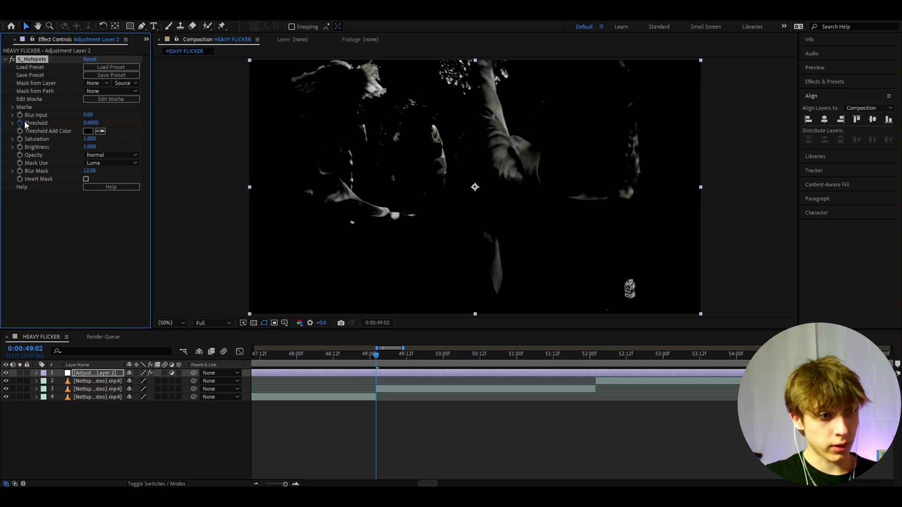
Apply the Exposure effect to the adjustment layer and enable keyframing for its Master Exposure at 0:00:49:02.
key("ctrl+space")
type("expos")
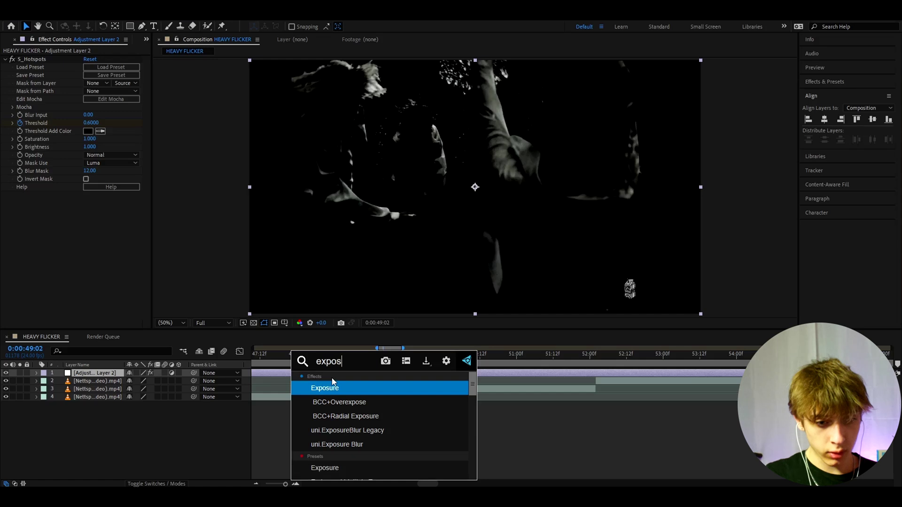
key("Return")
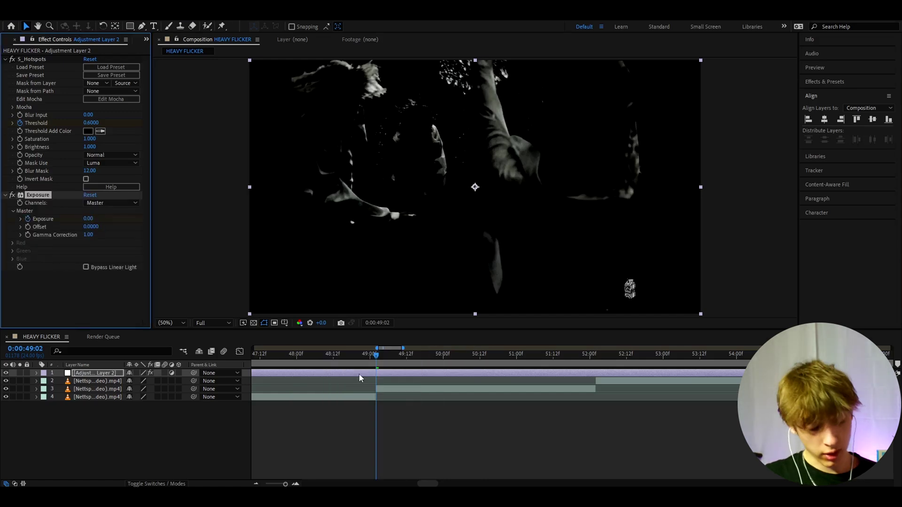
Apply S_HueSatBright to the adjustment layer and enable keyframing for its Brightness at 0:00:49:02.
key("ctrl+space")
type("s_h")
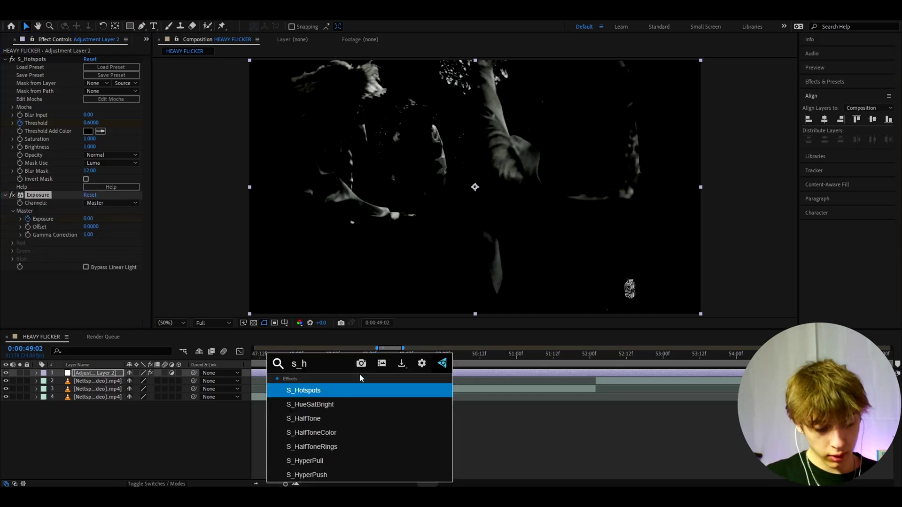
type("ue")
key("Return")
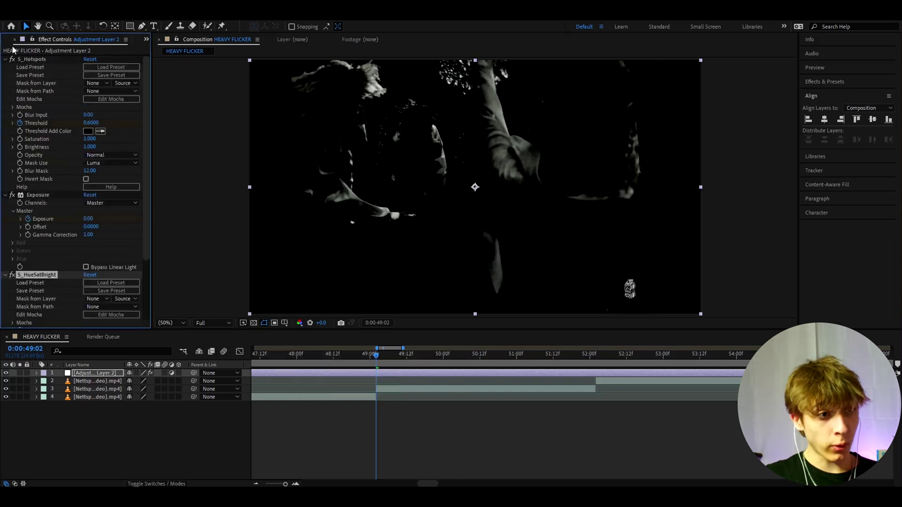
left_click(31, 59)
left_click(31, 276)
scroll(41, 247, "down", 3)
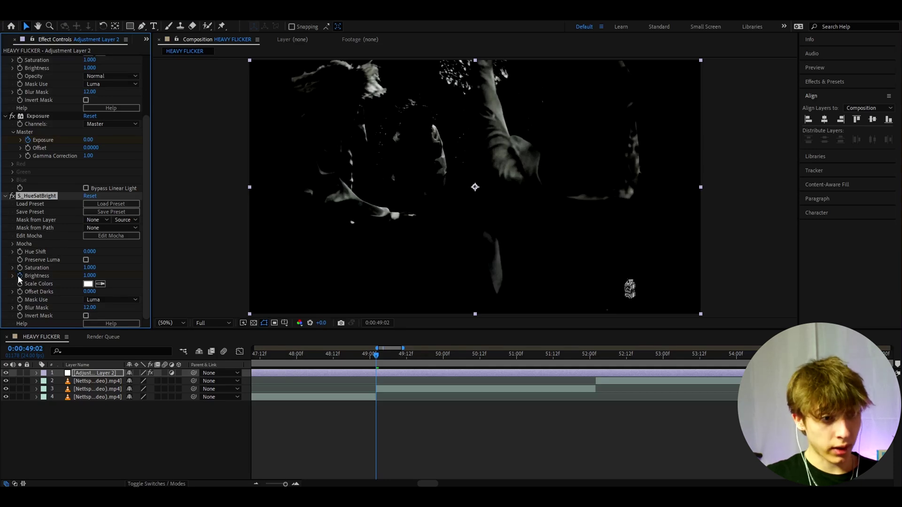
Reveal the adjustment layer's keyframed Threshold, Exposure and Brightness properties in the timeline.
left_click(353, 374)
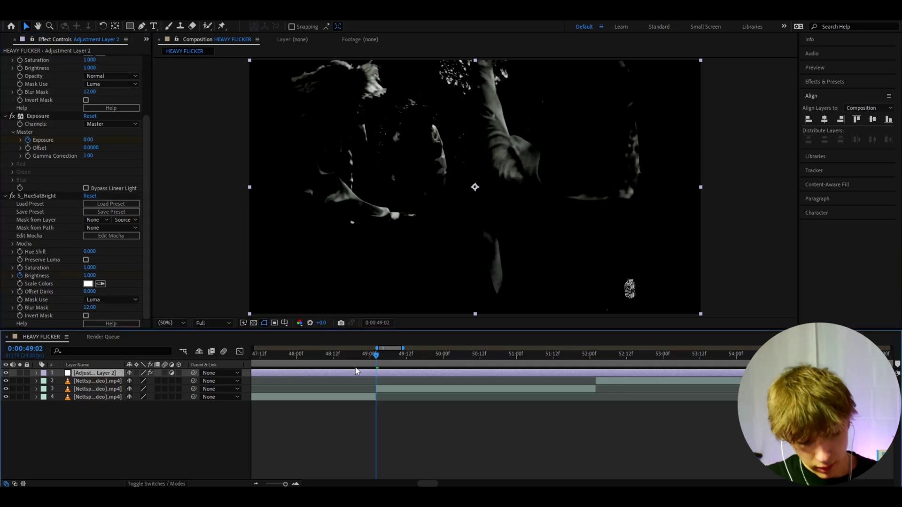
key("u")
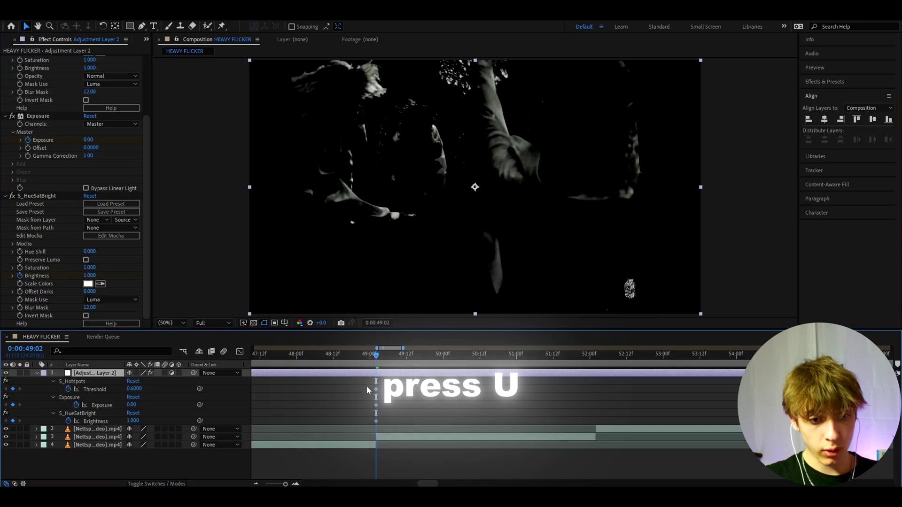
left_click_drag(367, 387, 388, 395)
scroll(36, 147, "up", 3)
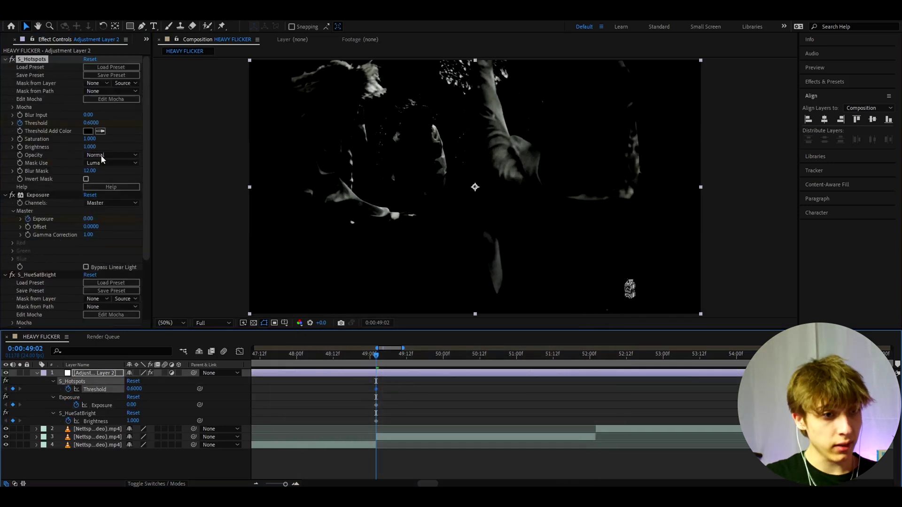
left_click(400, 408)
Keyframe the S_Hotspots Threshold at 0.2 one frame on, at 0:00:49:03, and compare it with the previous frame.
left_click_drag(375, 356, 378, 355)
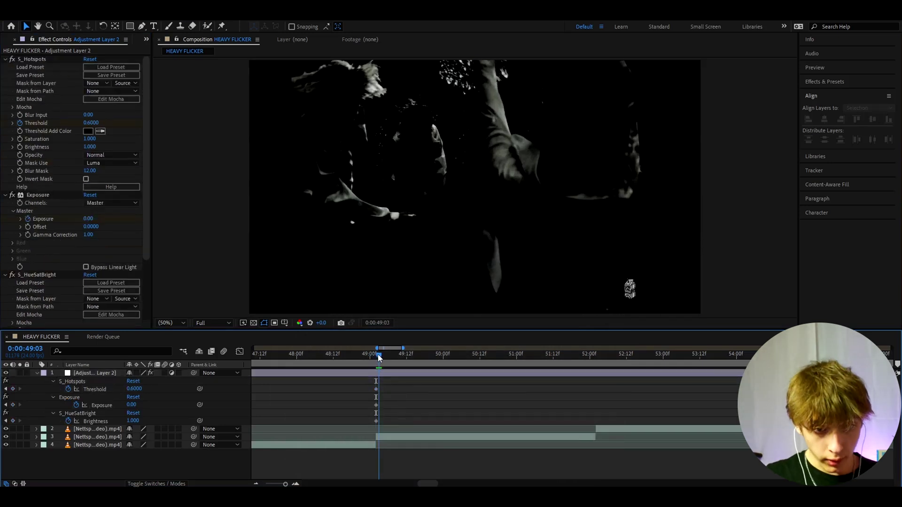
left_click(134, 389)
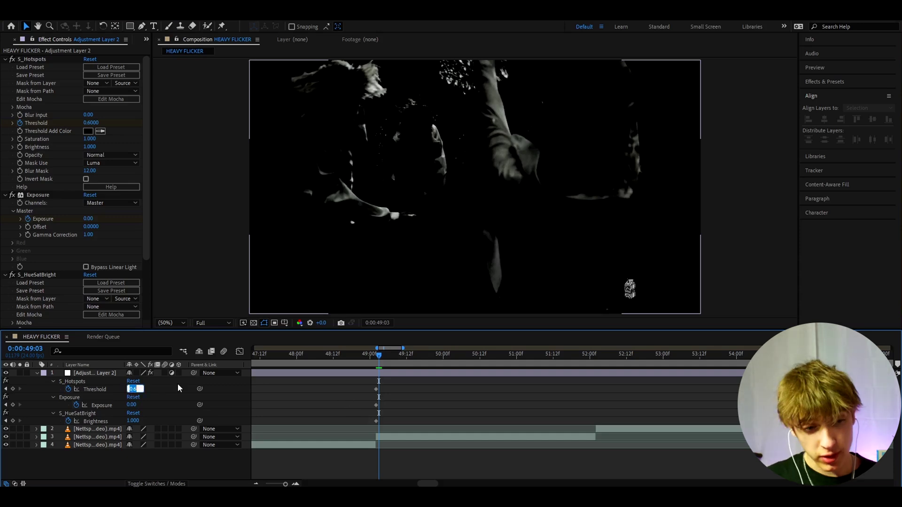
type("0.2")
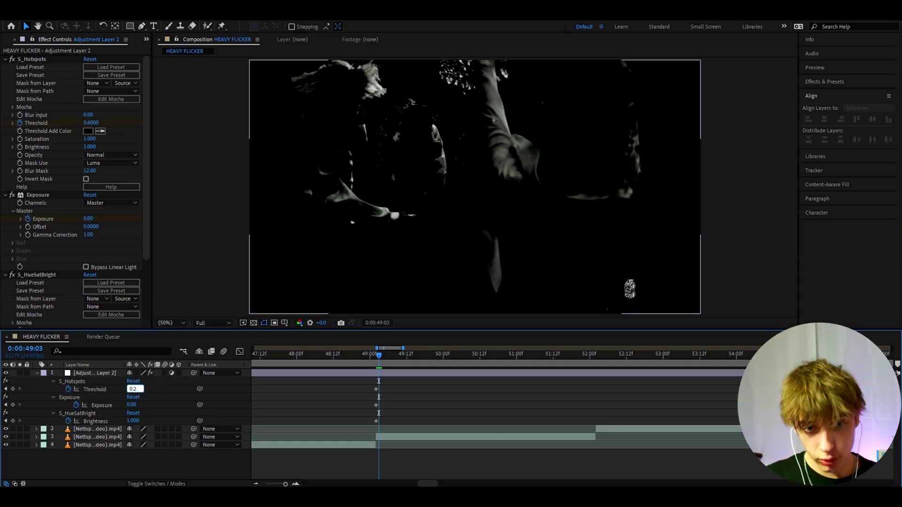
key("Return")
scroll(400, 357, "up", 3)
key("Page_Up")
key("Page_Down")
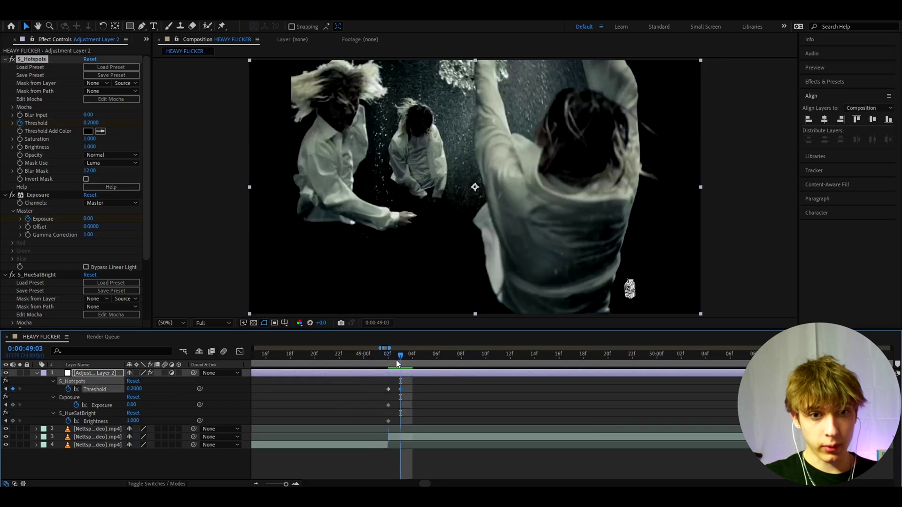
key("Page_Up")
key("Page_Down")
At 0:00:49:03, set Exposure to 0.2 and add a keyframe for the S_HueSatBright Brightness at its current value.
left_click(131, 405)
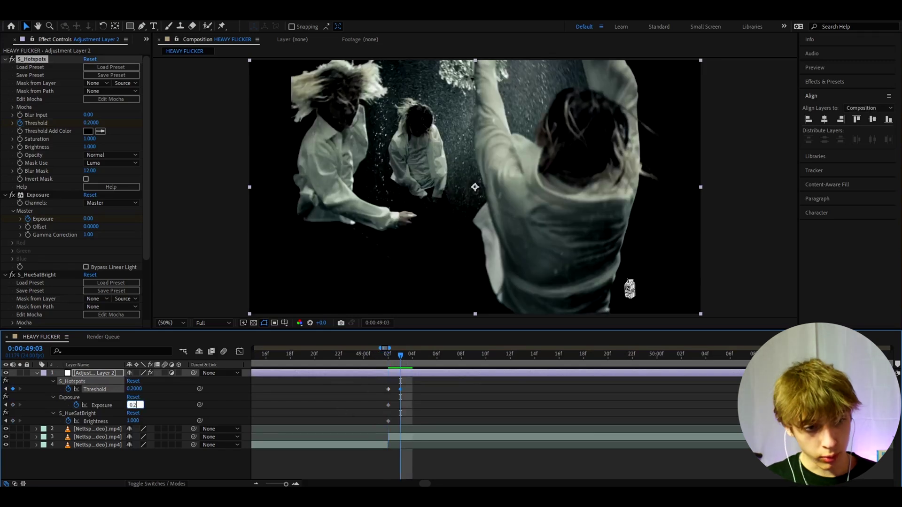
type("0.2")
key("Return")
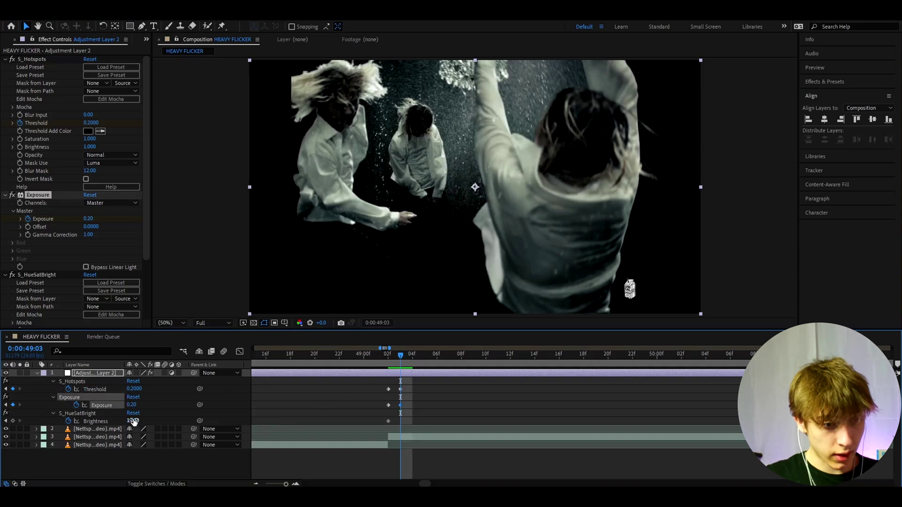
left_click(13, 421)
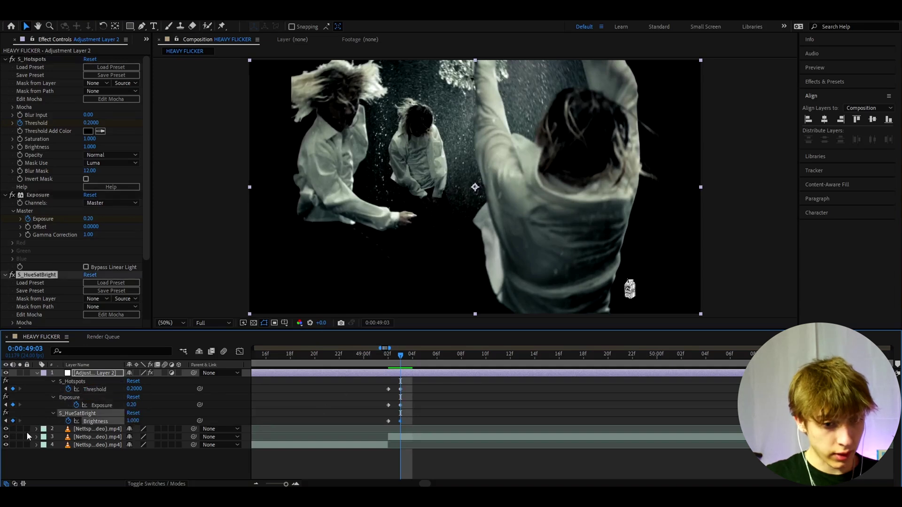
At 0:00:49:04, keyframe the S_Hotspots Threshold at 0 and the Exposure value at 1.
left_click(409, 356)
key("F2")
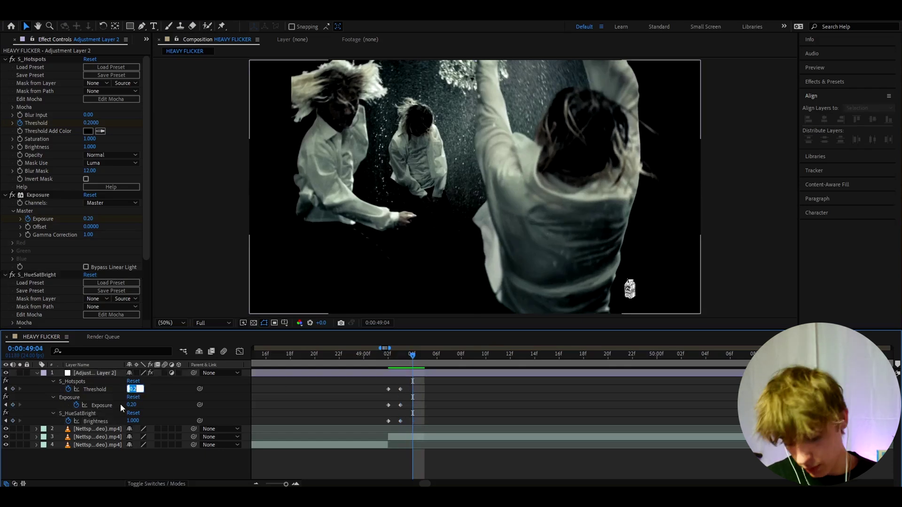
type("0")
key("Return")
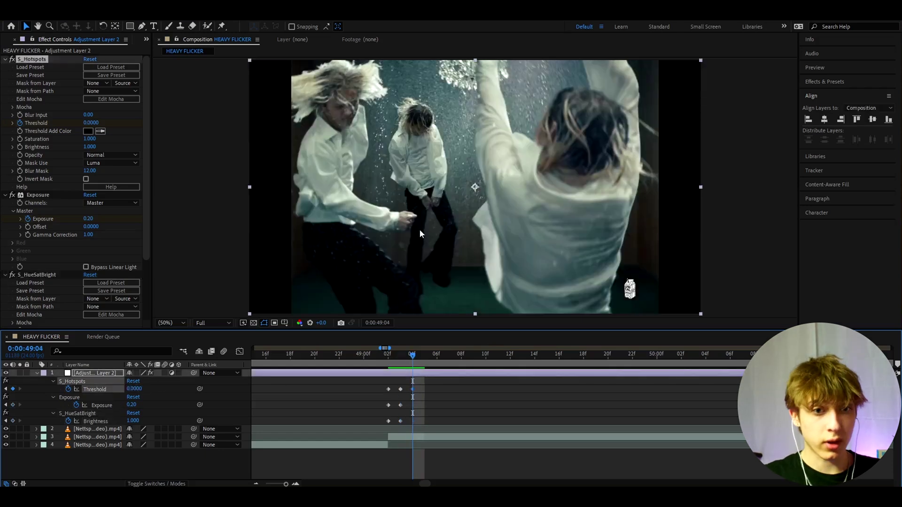
left_click(132, 405)
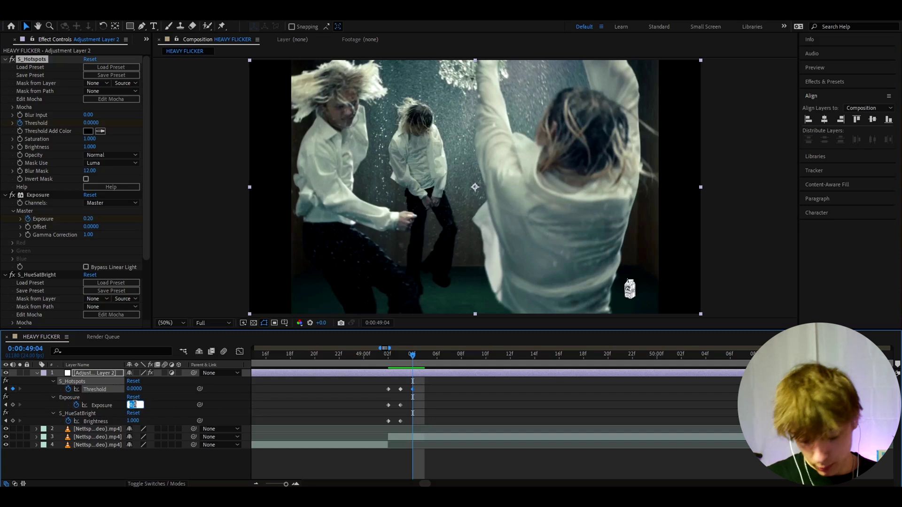
key("Return")
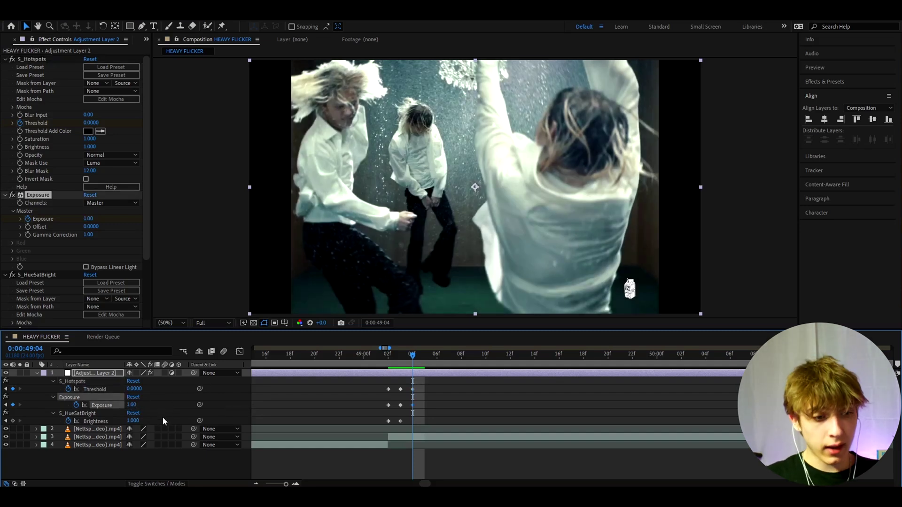
Set the S_HueSatBright Brightness to 2 at 0:00:49:04 and check it against the preceding frame.
left_click(79, 397)
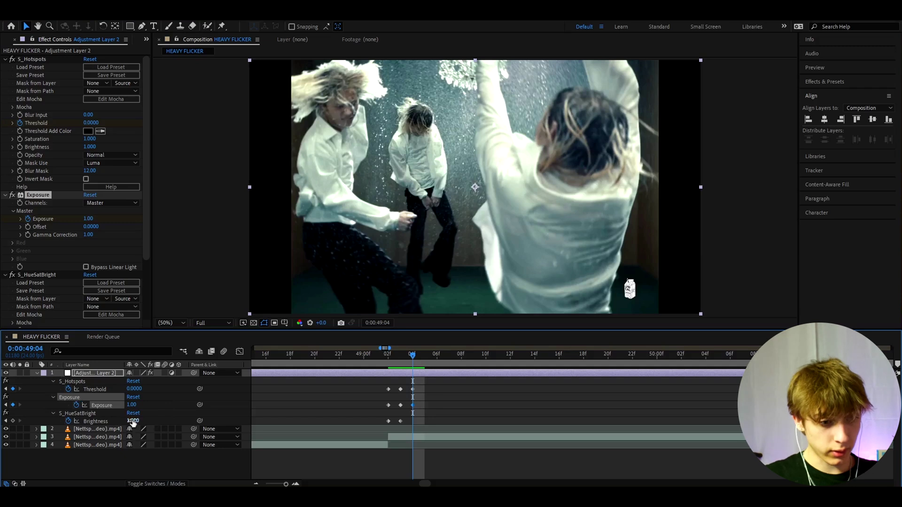
left_click(132, 420)
key("Return")
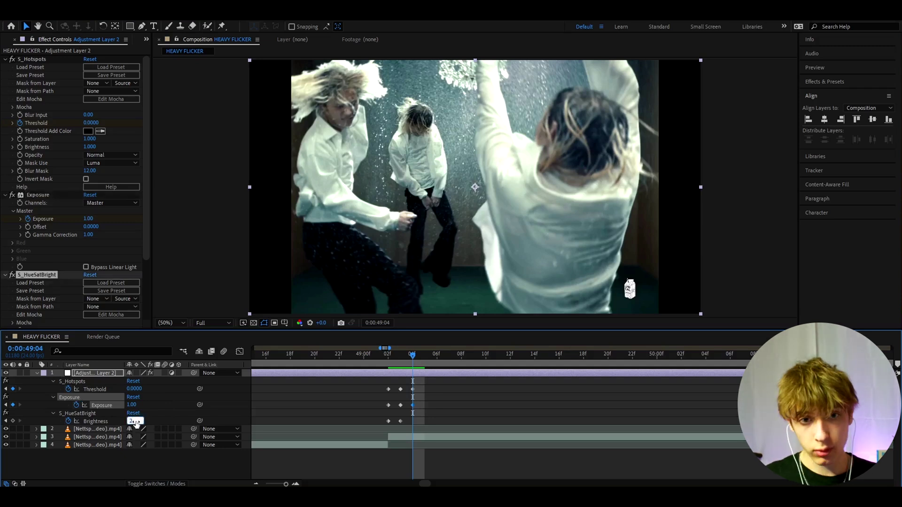
left_click(401, 358)
mouse_move(400, 358)
left_mouse_down()
mouse_move(427, 358)
mouse_move(403, 359)
mouse_move(413, 358)
left_mouse_up()
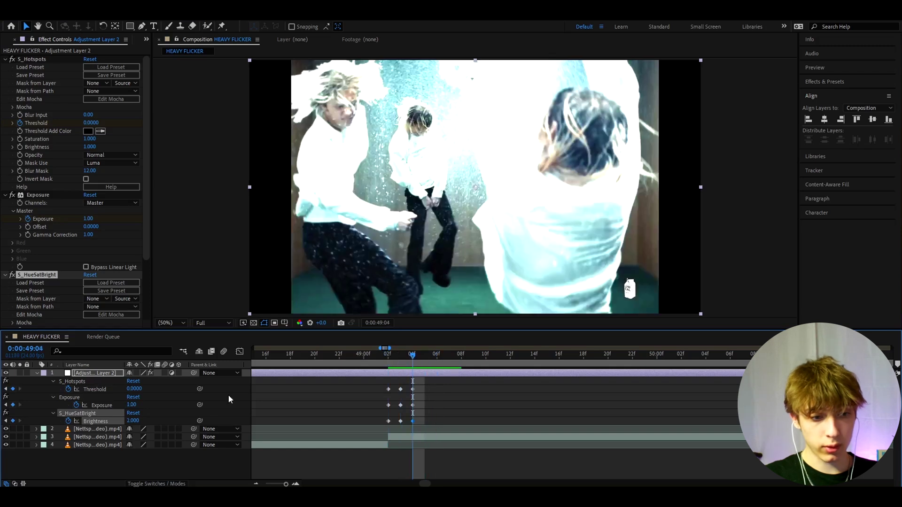
Try lowering the S_HueSatBright Brightness at 0:00:49:04 to about 1.52, undo it, and compare the neighbouring frames.
left_click_drag(133, 421, 116, 423)
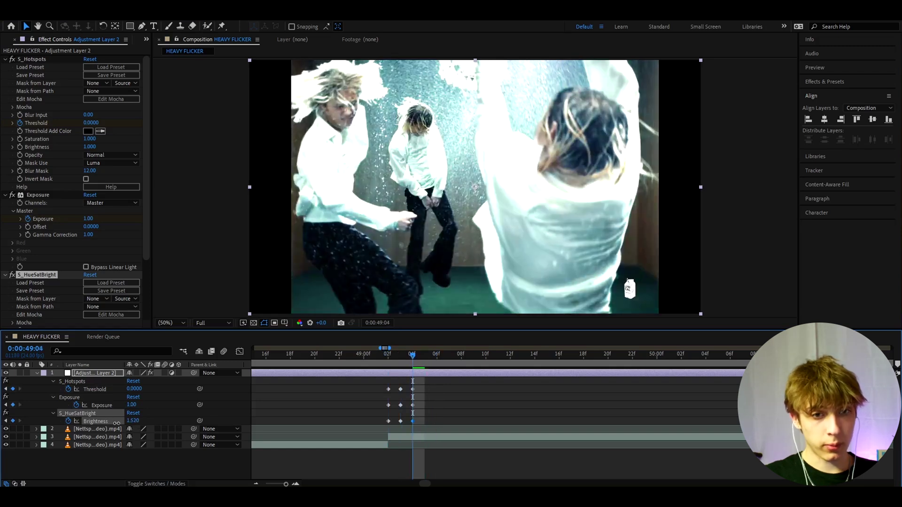
key("ctrl+z")
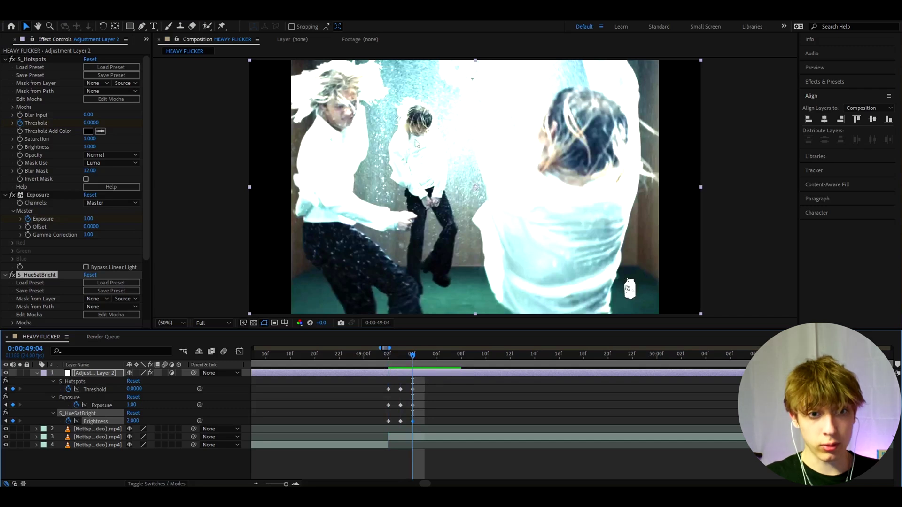
key("comma")
key("period")
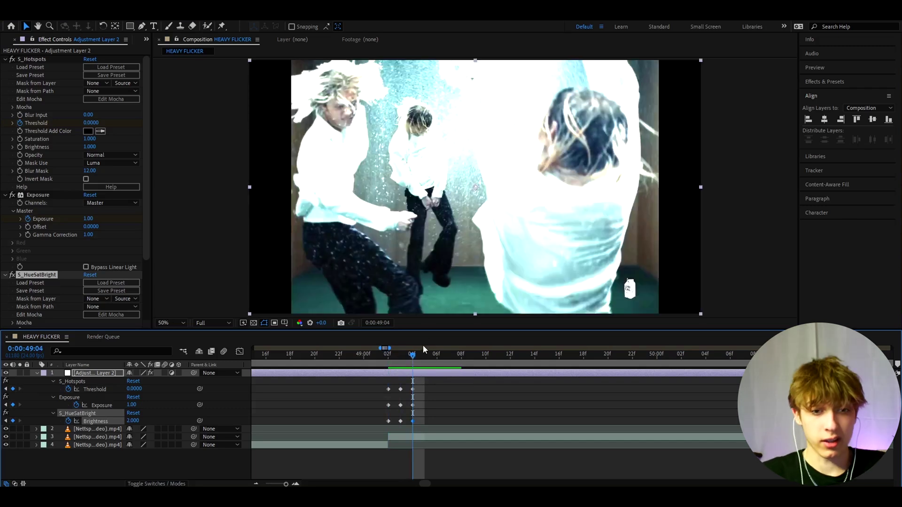
At 0:00:49:05, keyframe the S_Hotspots Threshold at its current value, set Exposure to 0.2 and S_HueSatBright Brightness to 1.
left_click_drag(417, 356, 426, 358)
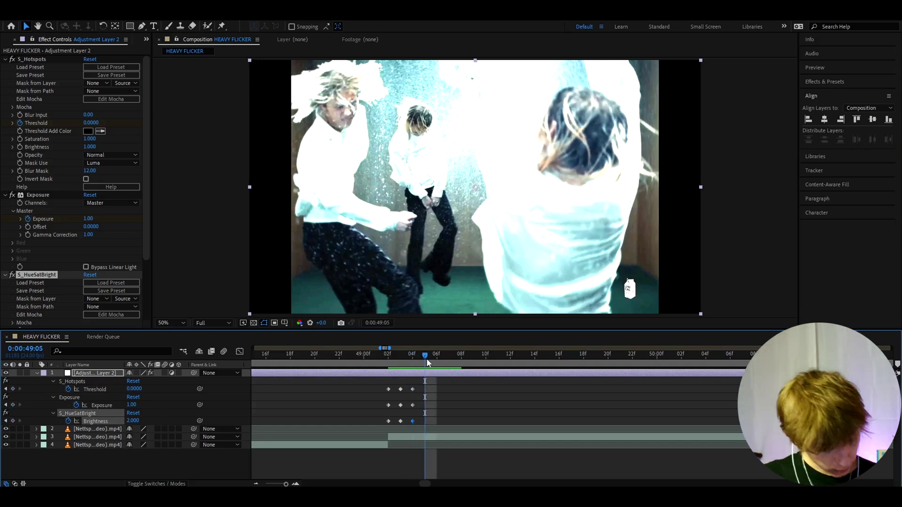
left_click(13, 390)
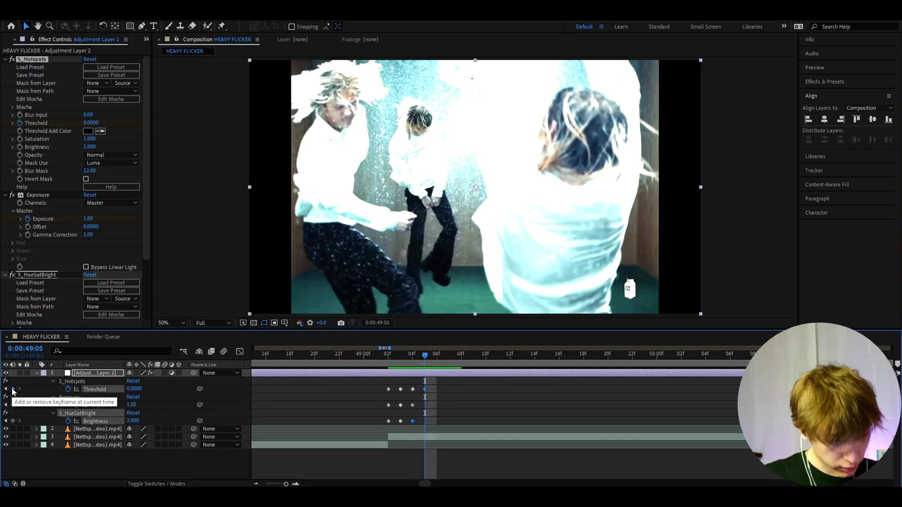
left_click(133, 405)
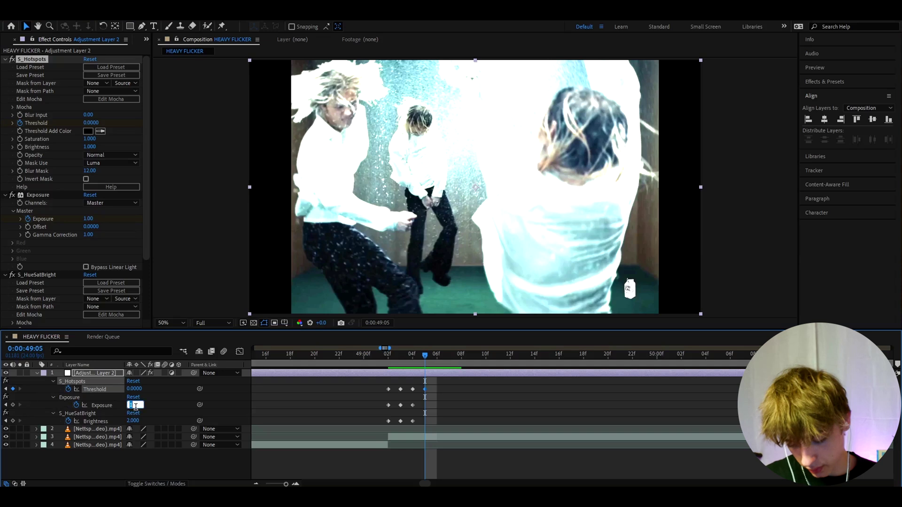
type("0.2")
key("Return")
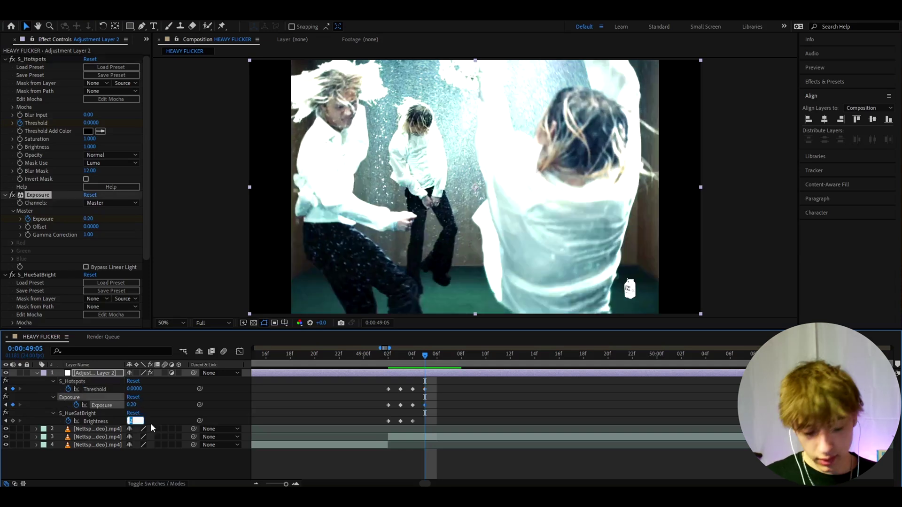
type("1")
key("Return")
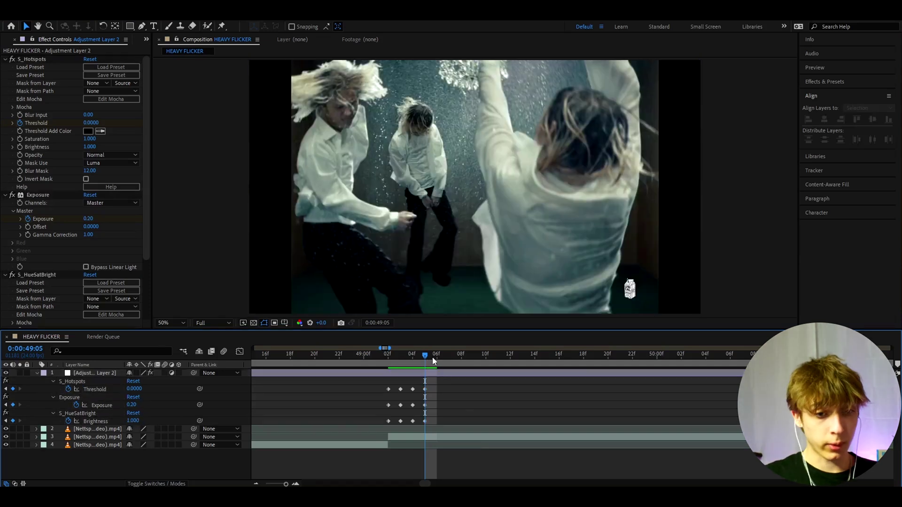
At 0:00:49:06, set the S_Hotspots Threshold to 0.6 and keyframe Exposure and S_HueSatBright Brightness at their current values.
left_click(434, 359)
left_click(135, 389)
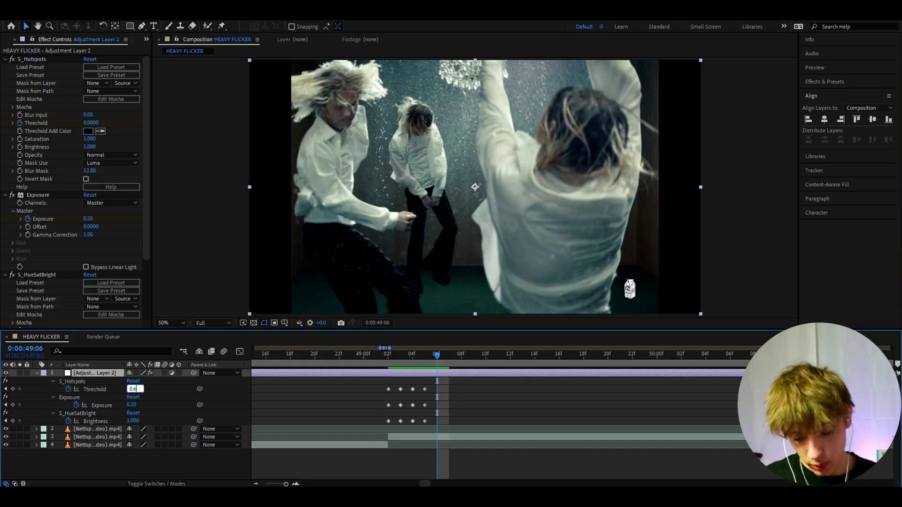
type("0.6")
key("Return")
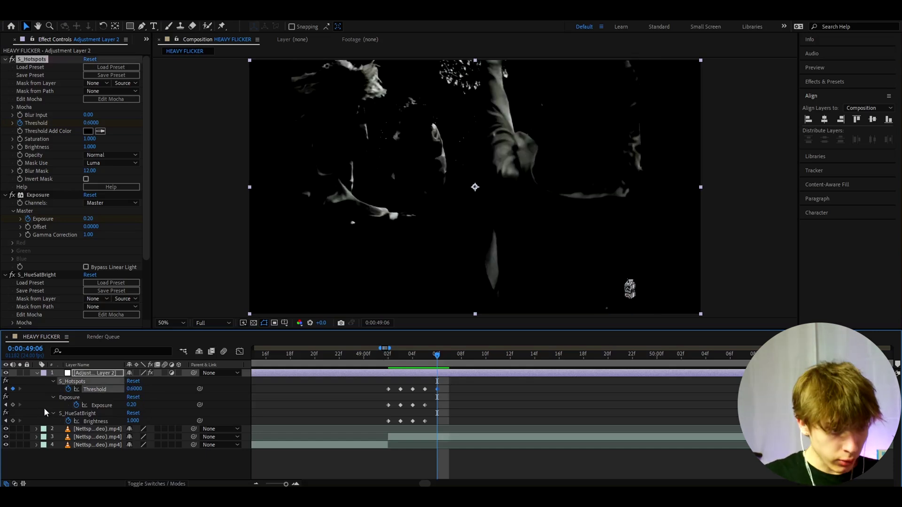
left_click(13, 405)
left_click(13, 421)
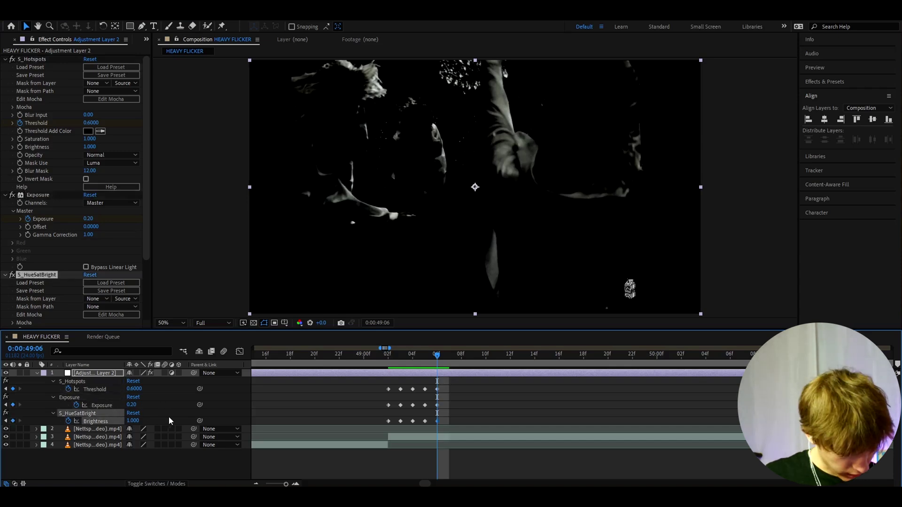
At 0:00:49:07, set the S_Hotspots Threshold to 1 and keyframe Exposure and S_HueSatBright Brightness at their current values.
left_click(447, 362)
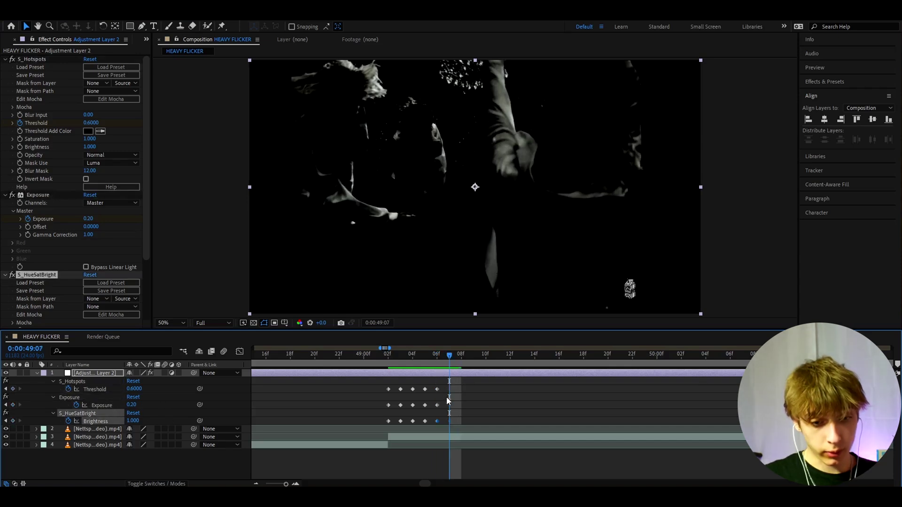
left_click(446, 396)
left_click(139, 389)
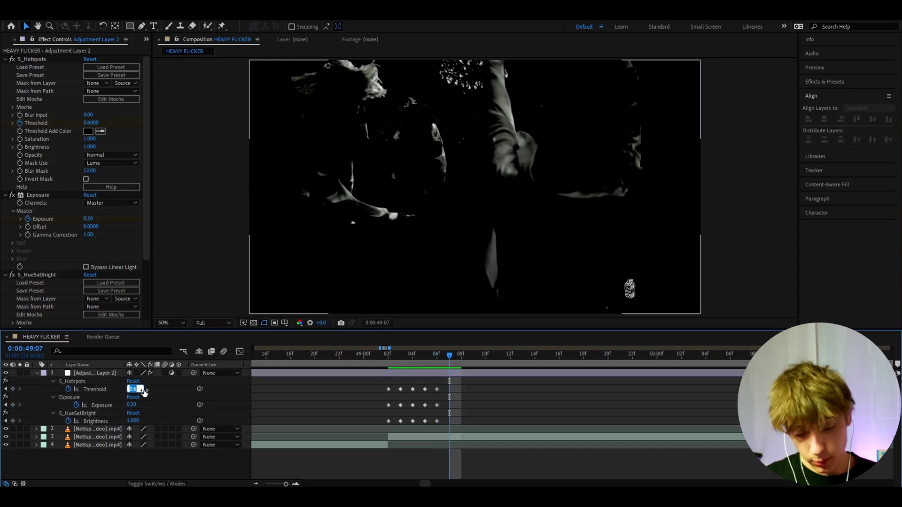
type("1")
key("Return")
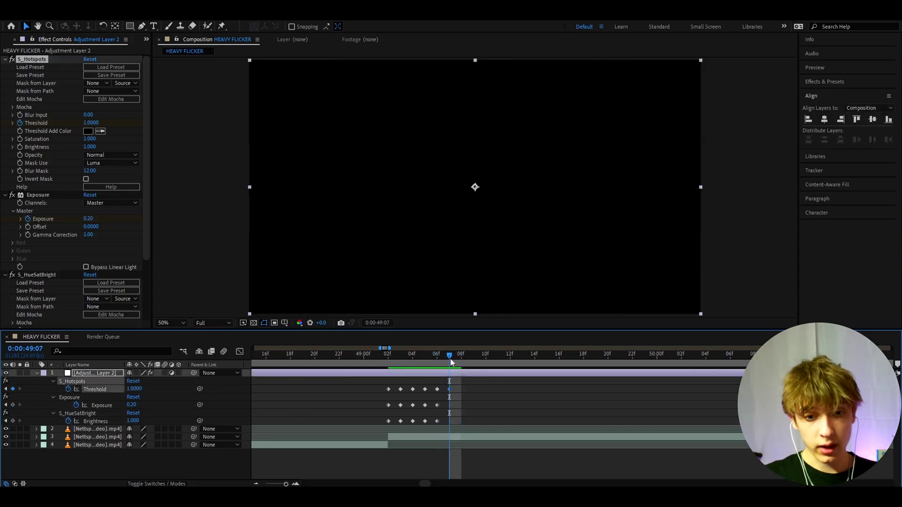
left_click(13, 405)
left_click(12, 420)
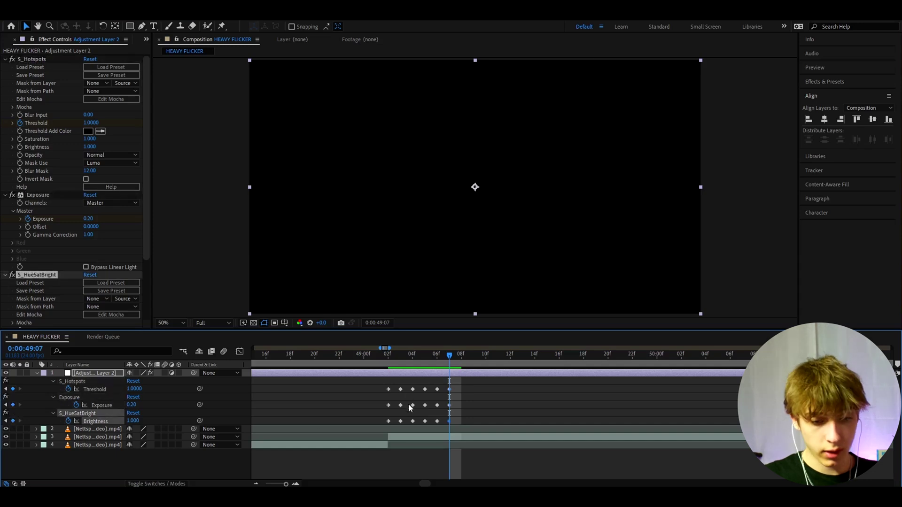
At 0:00:49:08, set the S_Hotspots Threshold to 0.6.
left_click(460, 360)
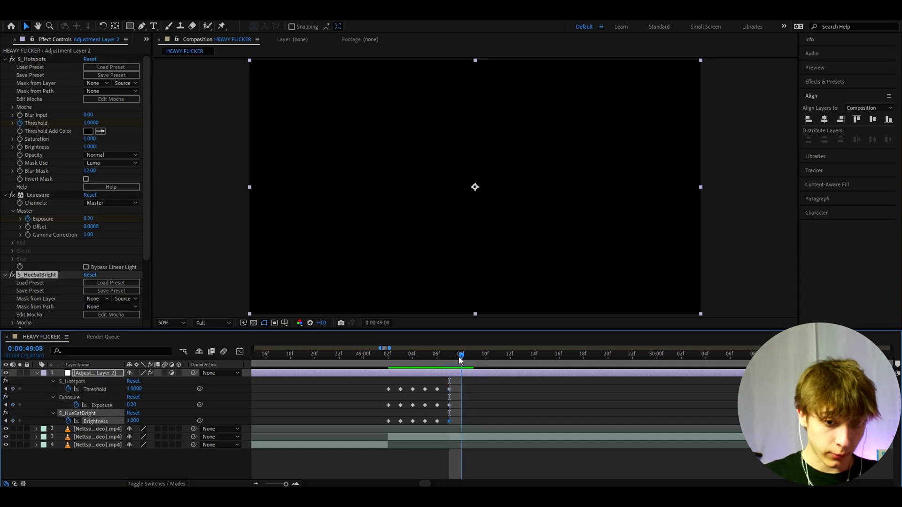
left_click(461, 393)
left_click(459, 373)
left_click(134, 388)
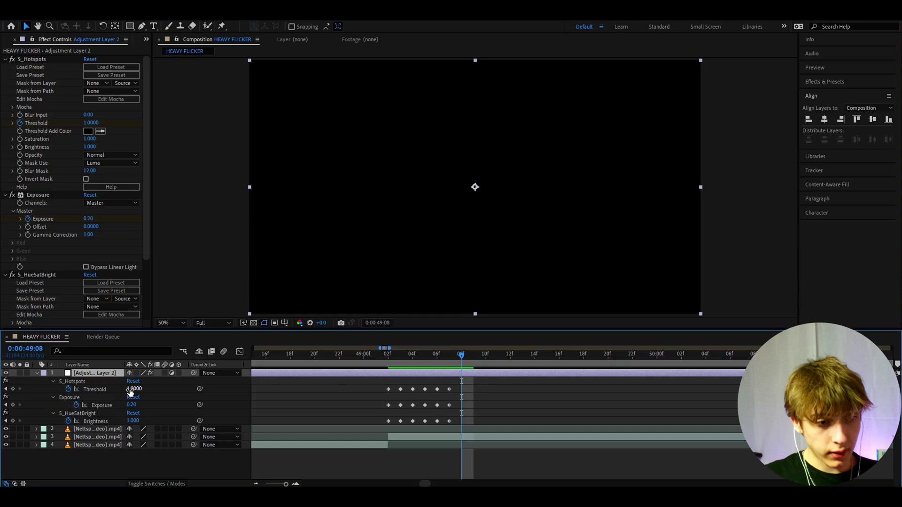
type("0.")
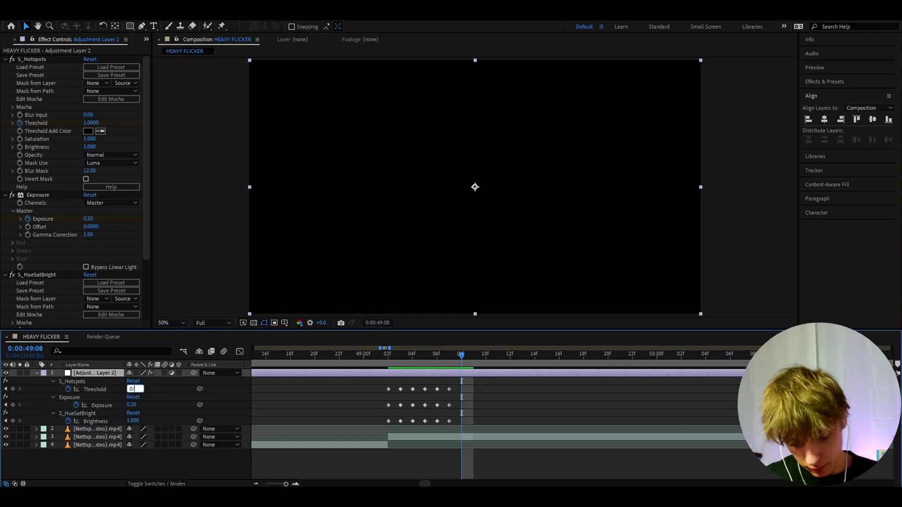
type("6")
key("Return")
Set Exposure to 0 at 0:00:49:08 and play back the flicker from 0:00:49:02.
left_click(131, 406)
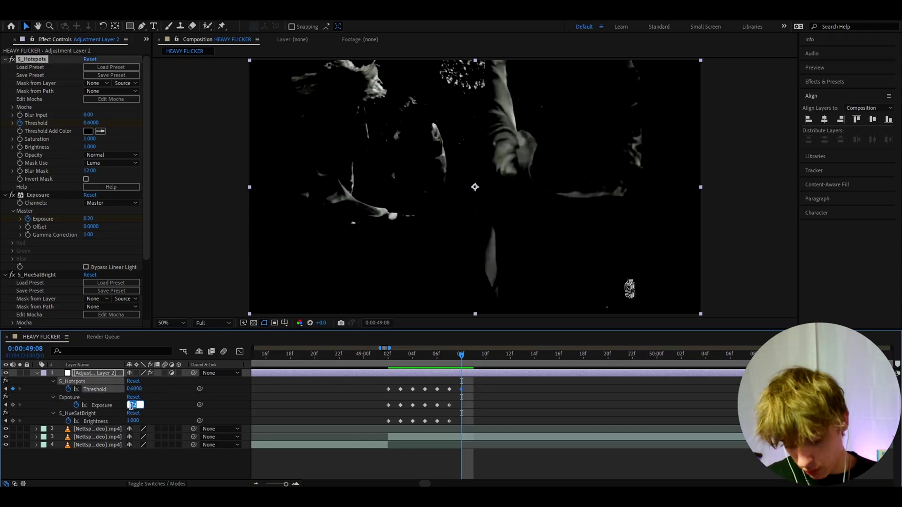
type("0")
key("Return")
left_click(388, 360)
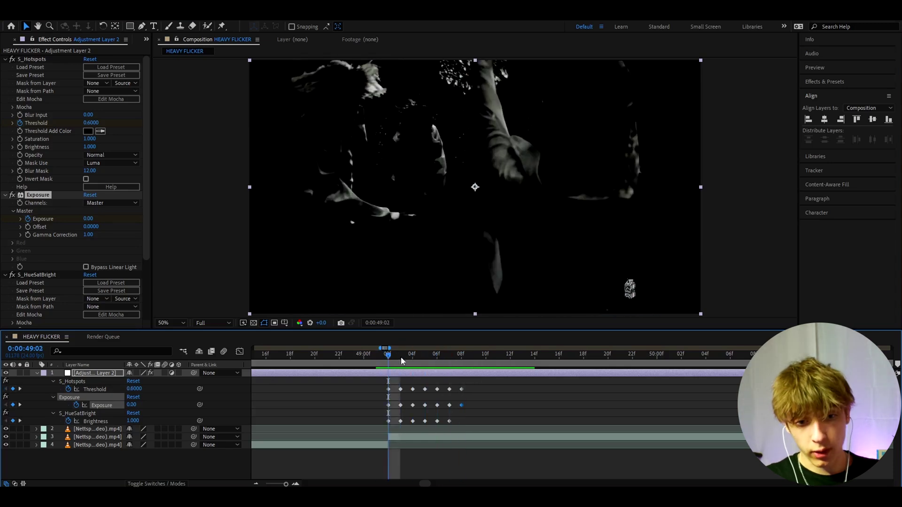
mouse_move(402, 361)
left_mouse_down()
mouse_move(521, 362)
mouse_move(395, 374)
left_mouse_up()
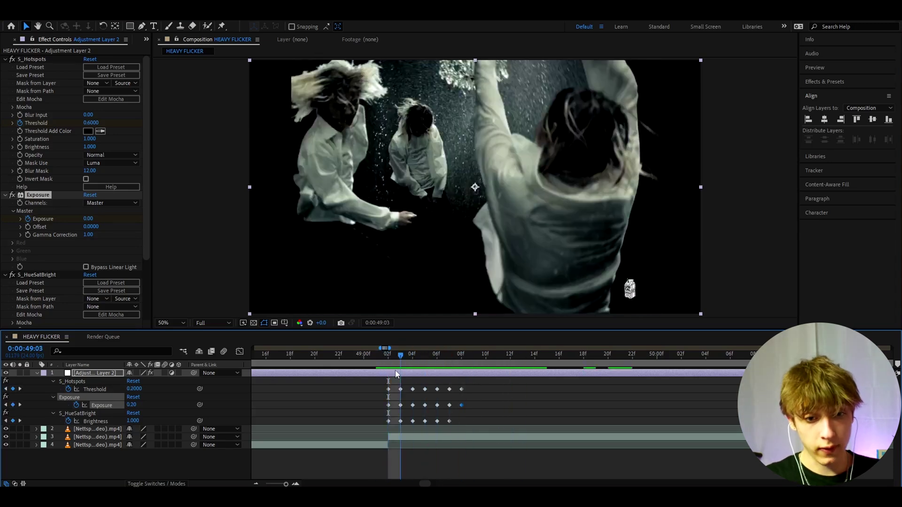
key("space")
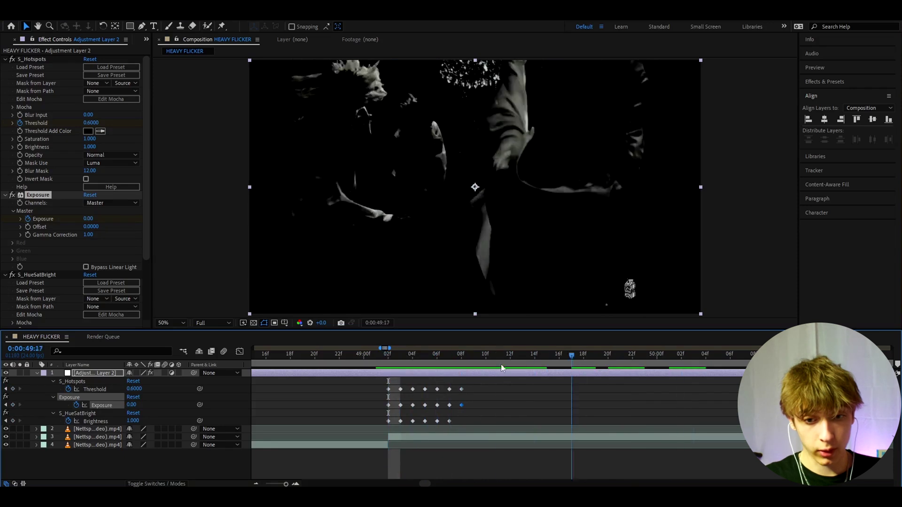
key("space")
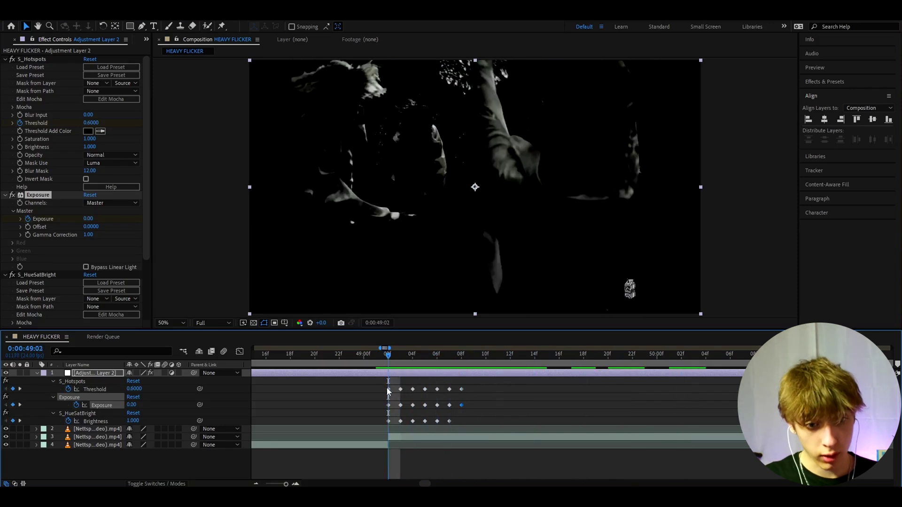
Add a loopOut() expression to the S_Hotspots Threshold and scrub past the last keyframe to check the loop.
left_click(387, 390)
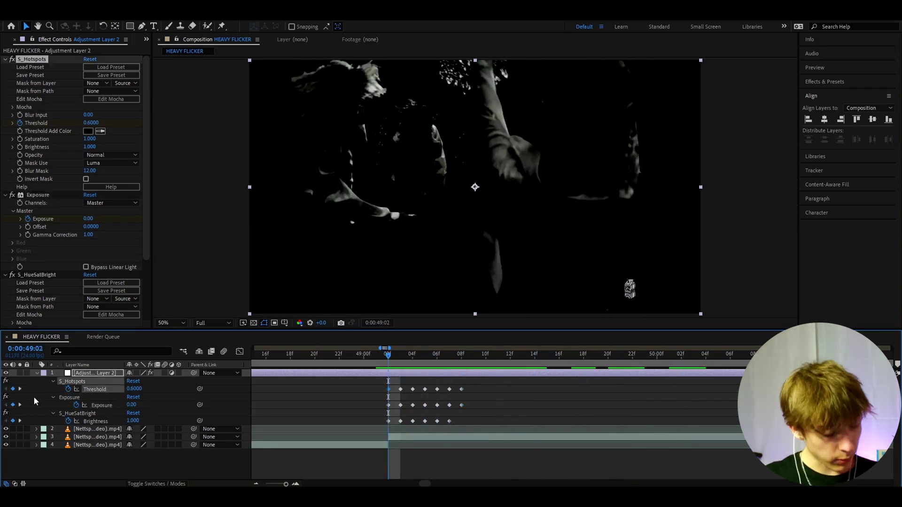
left_click(68, 390, "alt")
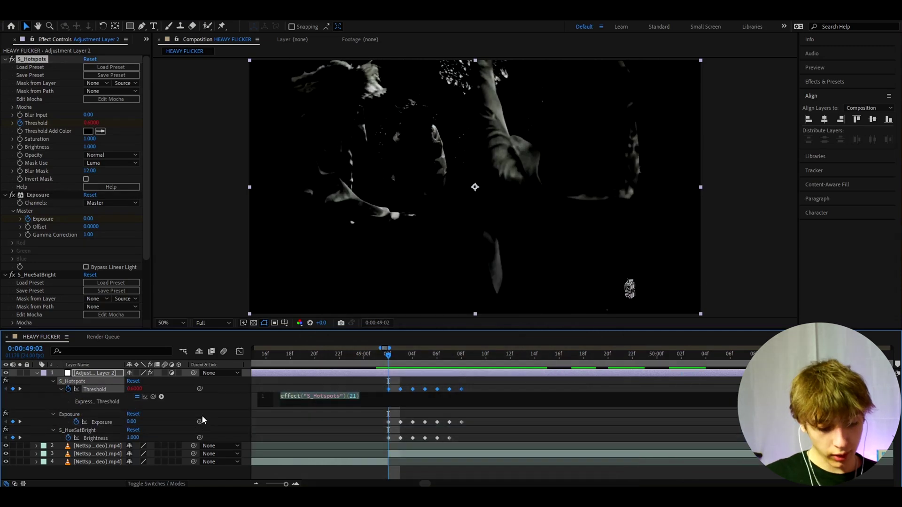
type("loopou")
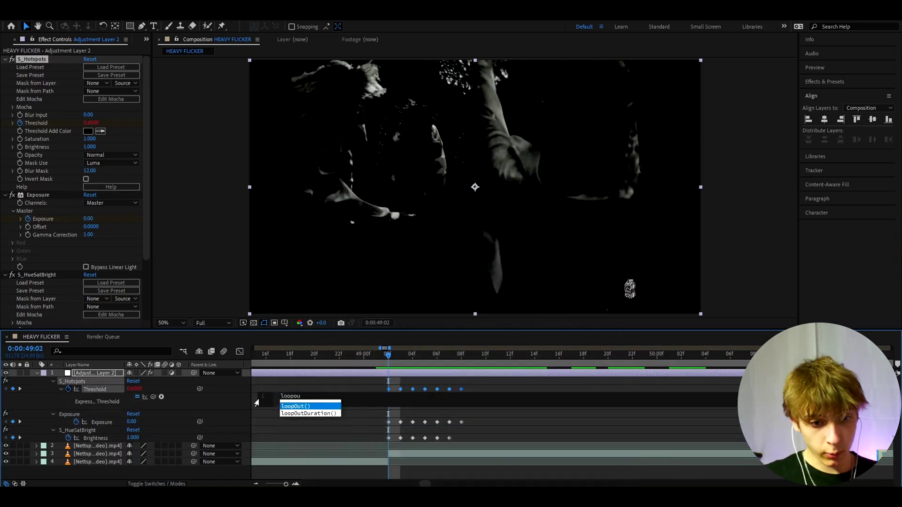
left_click(302, 406)
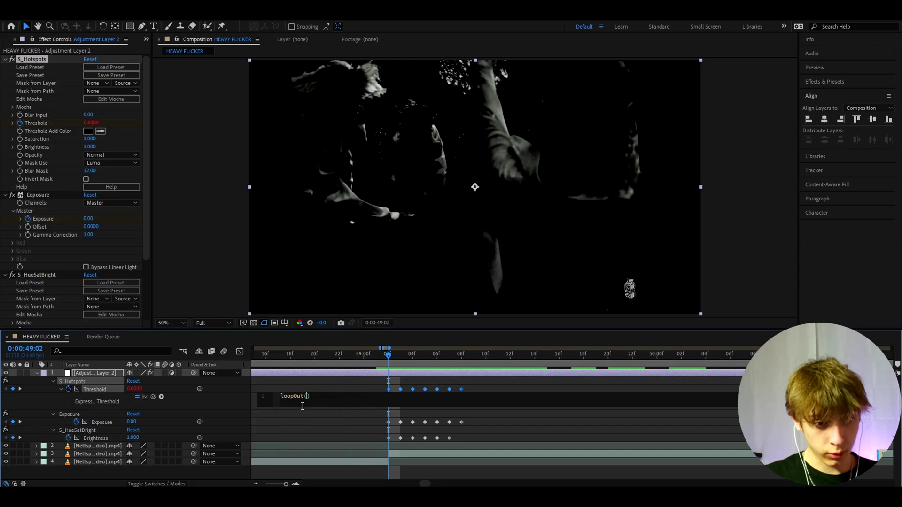
left_click(339, 382)
left_click_drag(389, 357, 584, 360)
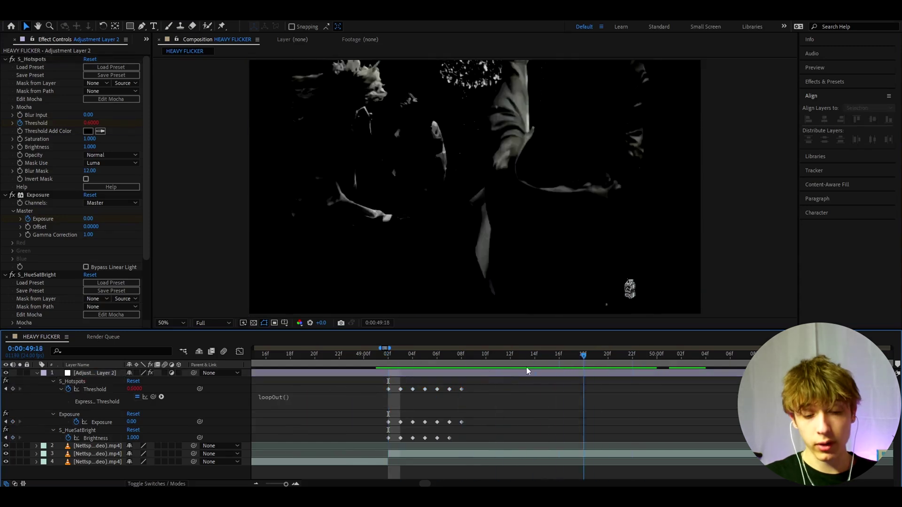
left_click_drag(526, 368, 388, 371)
Add a loopOut() expression to the Exposure value of the Exposure effect.
left_click(389, 423)
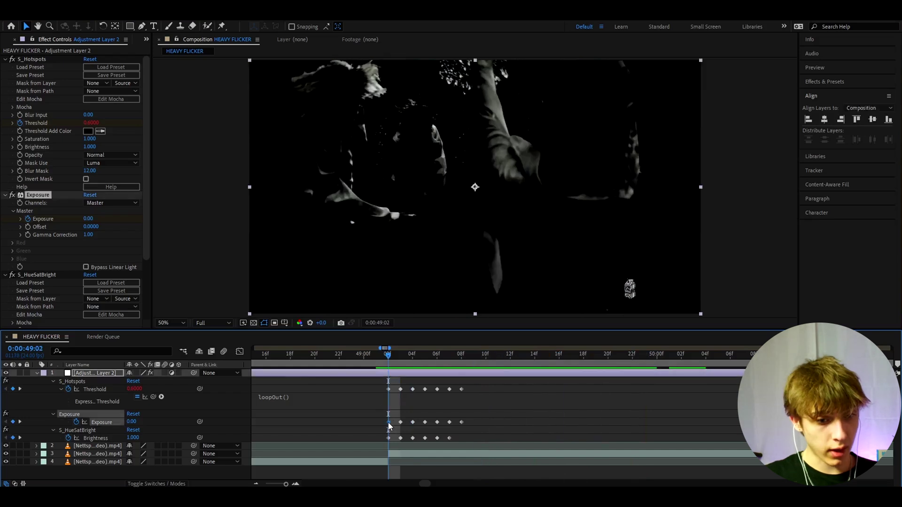
left_click(76, 423, "alt")
type("loop")
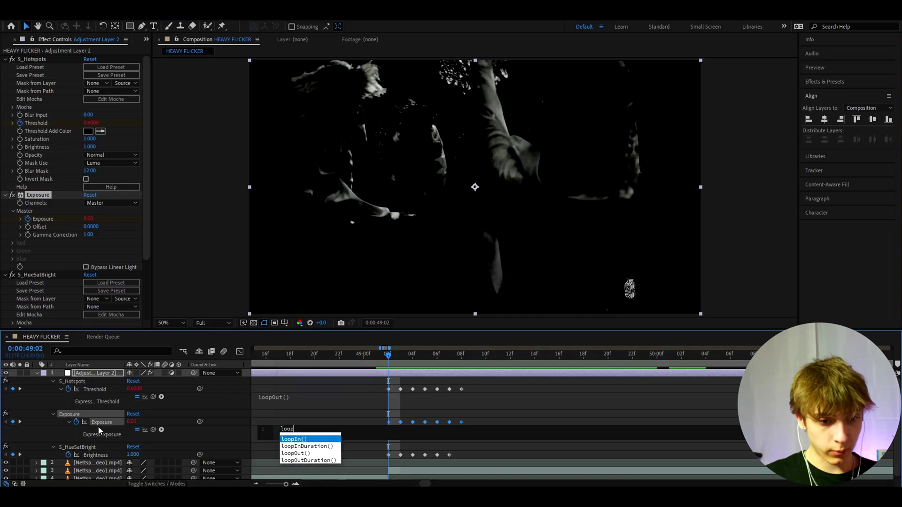
left_click(294, 453)
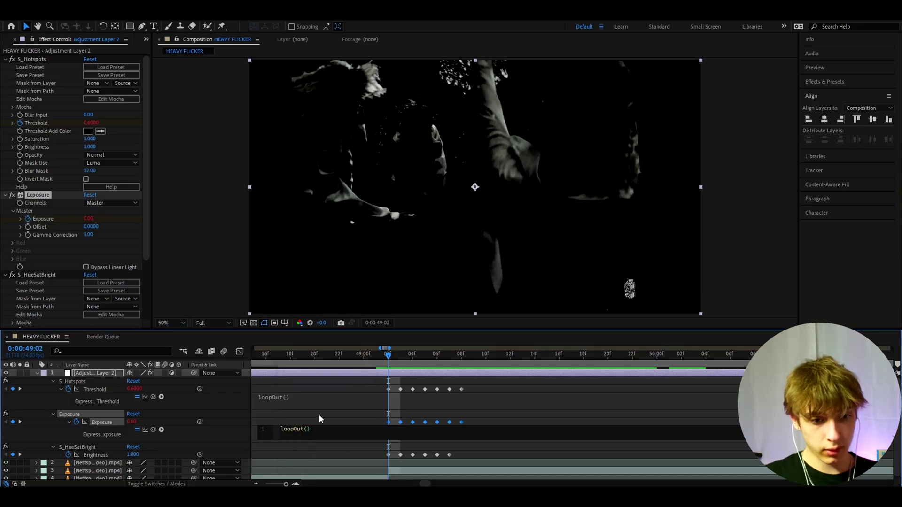
left_click(547, 401)
Add the missing S_HueSatBright Brightness keyframe at 0:00:49:08 at its current value.
left_click(389, 455)
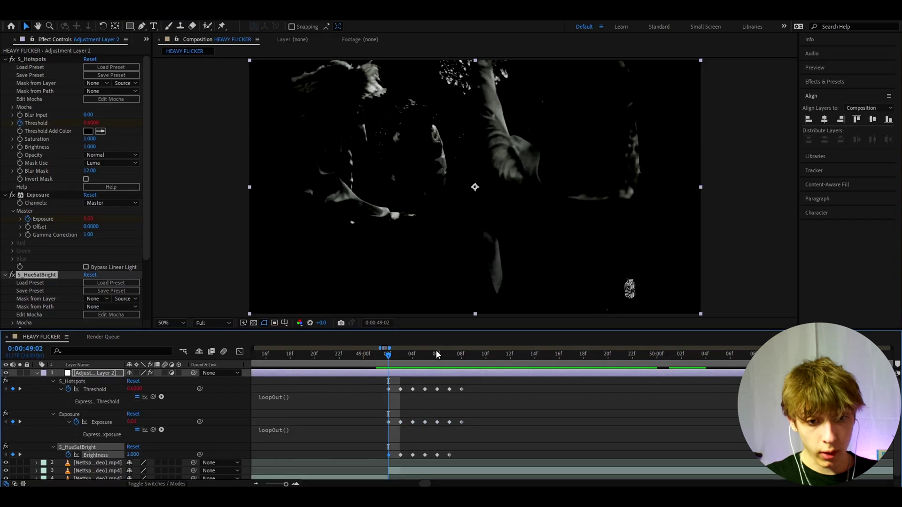
left_click(461, 356)
left_click(460, 454)
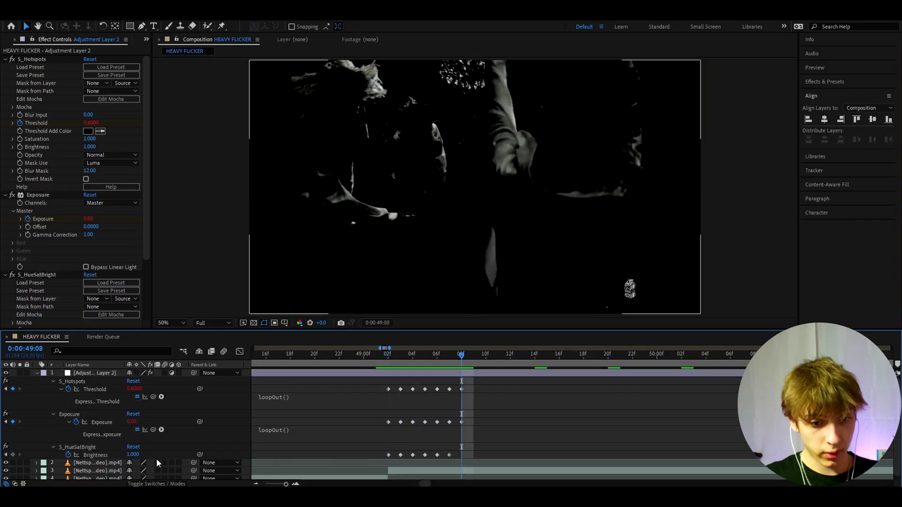
left_click(13, 455)
Return to 0:00:49:02 and add a loopOut() expression to the S_HueSatBright Brightness.
left_click(389, 356)
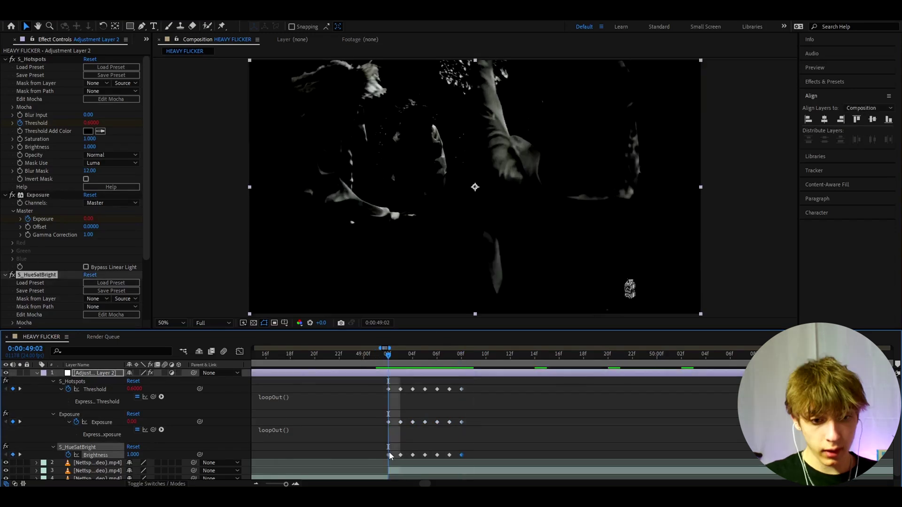
left_click(68, 455, "alt")
type("loo")
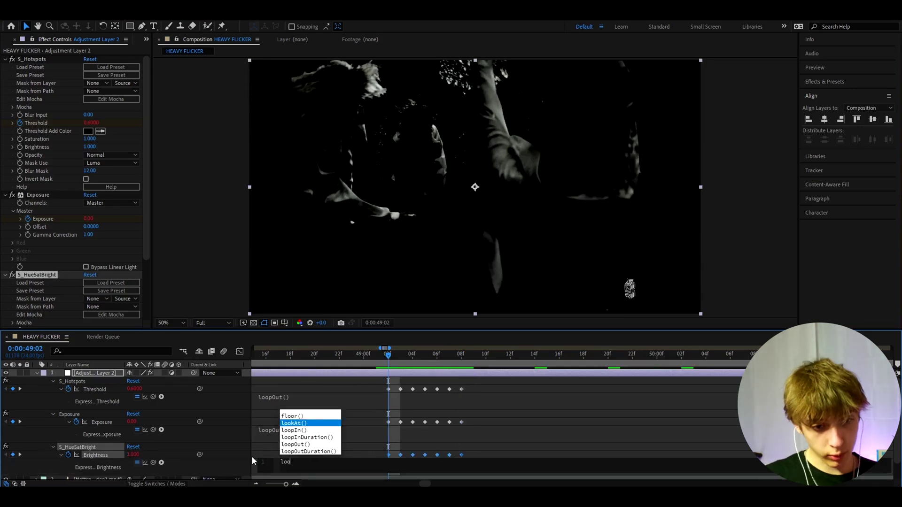
type("pou")
left_click(306, 472)
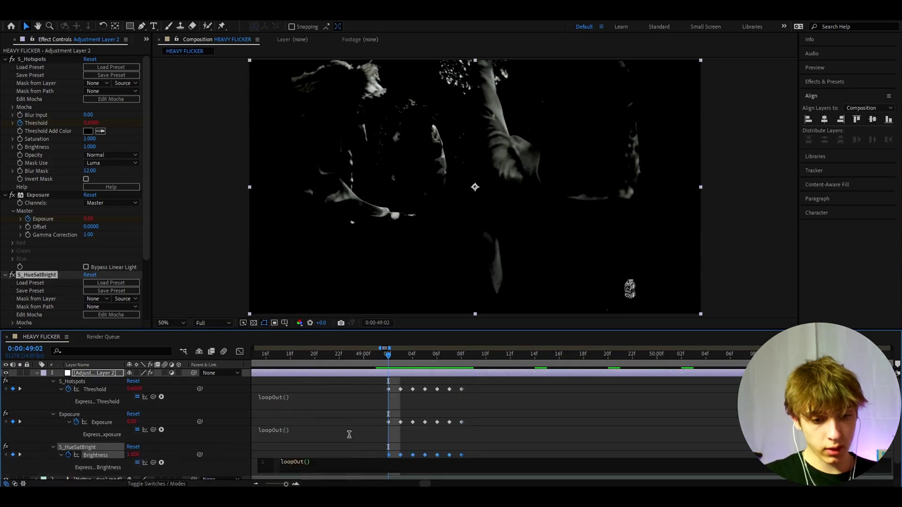
left_click(350, 436)
left_click(348, 451)
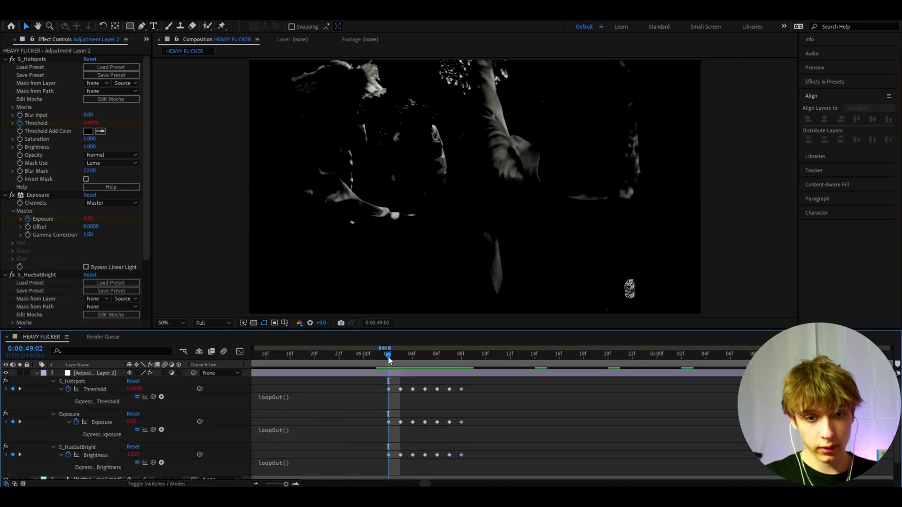
left_click_drag(388, 357, 388, 392)
scroll(377, 404, "down", 4)
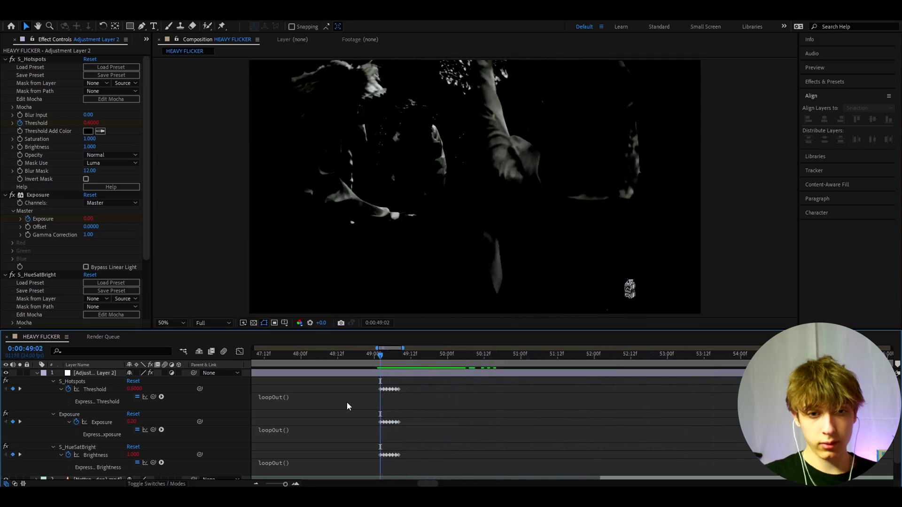
Play back the looped flicker and scrub through its keyframes from 0:00:49:02.
key("space")
left_click(365, 367)
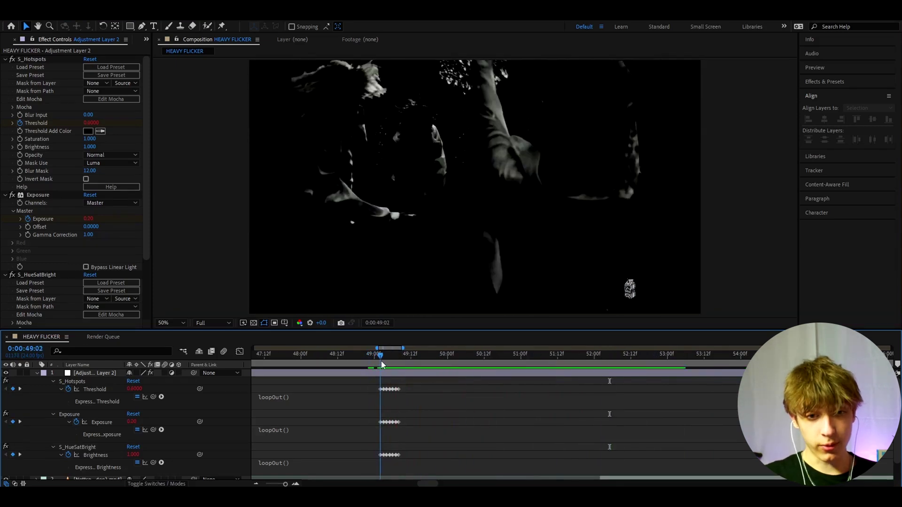
scroll(392, 368, "up", 5)
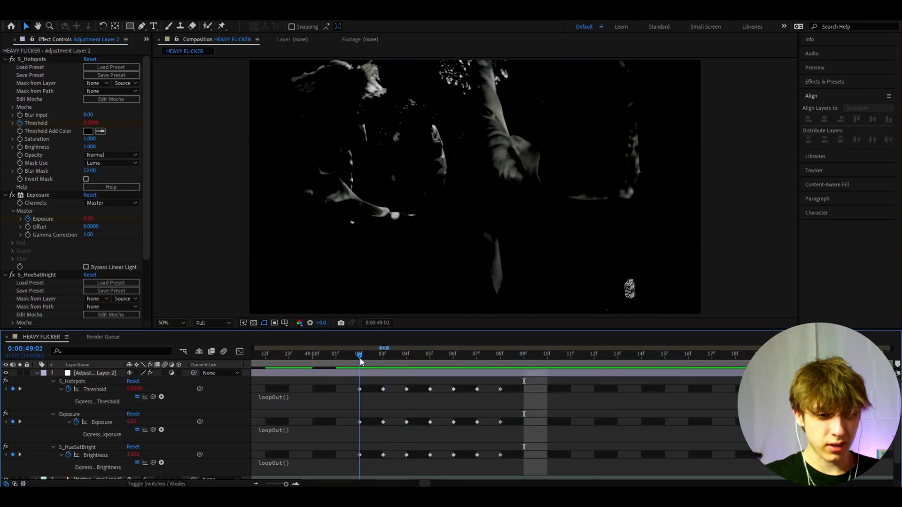
scroll(360, 361, "down", 5)
left_click_drag(367, 359, 383, 359)
scroll(390, 358, "up", 2)
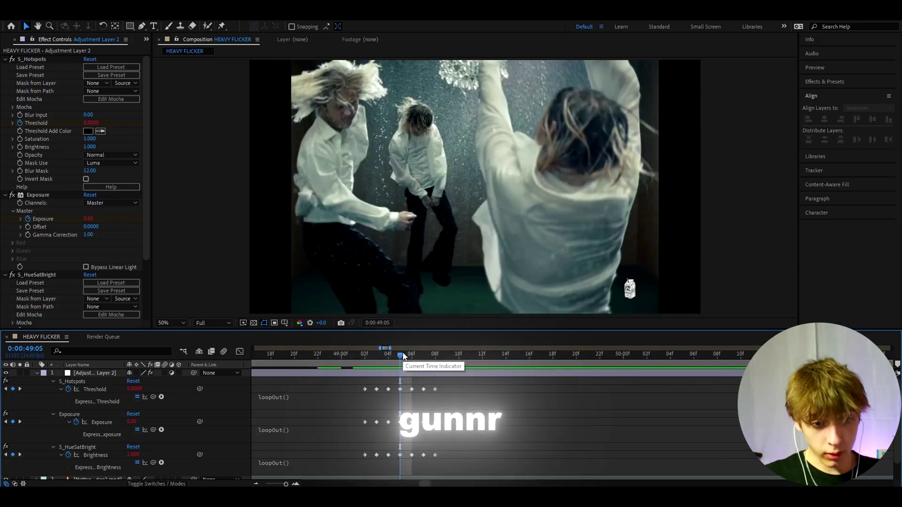
left_click(362, 360)
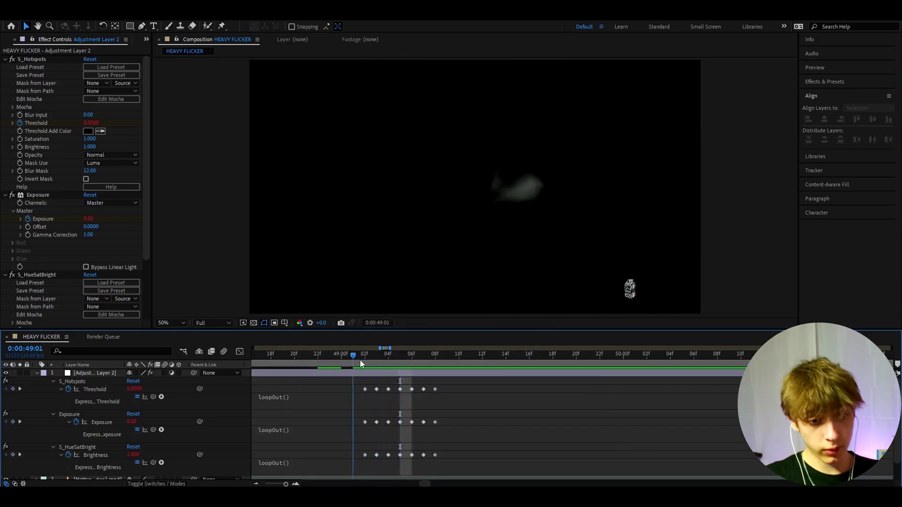
Save all three effects with their keyframes and loop expressions as an animation preset named "Heavy Flicker Povikas".
left_click(20, 60)
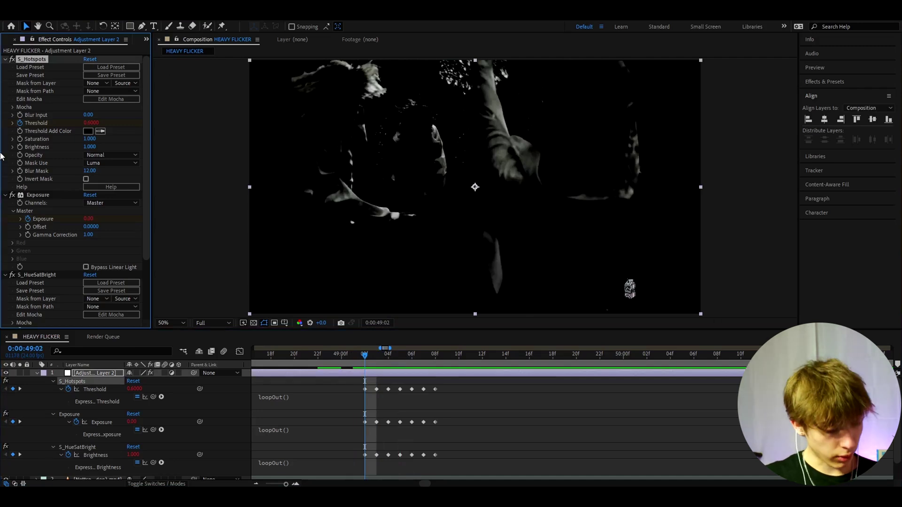
key("ctrl+a")
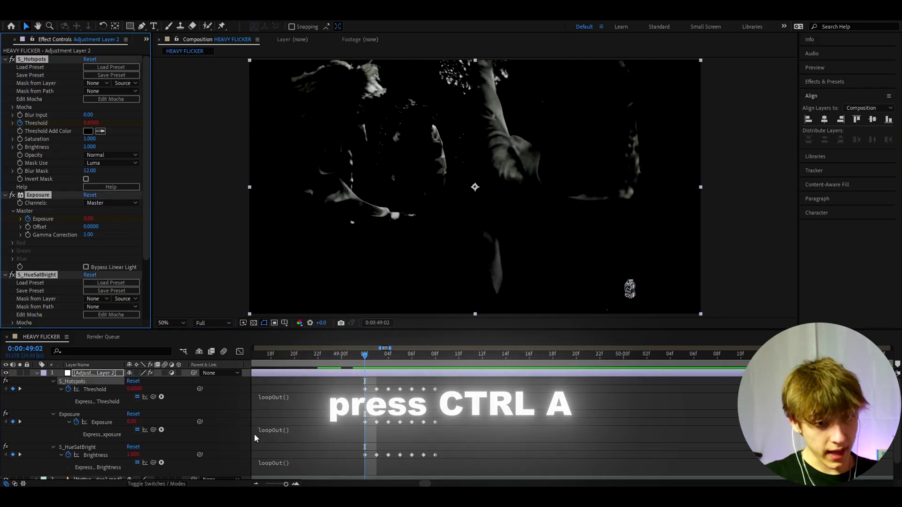
left_click_drag(350, 386, 451, 471)
left_click(126, 22)
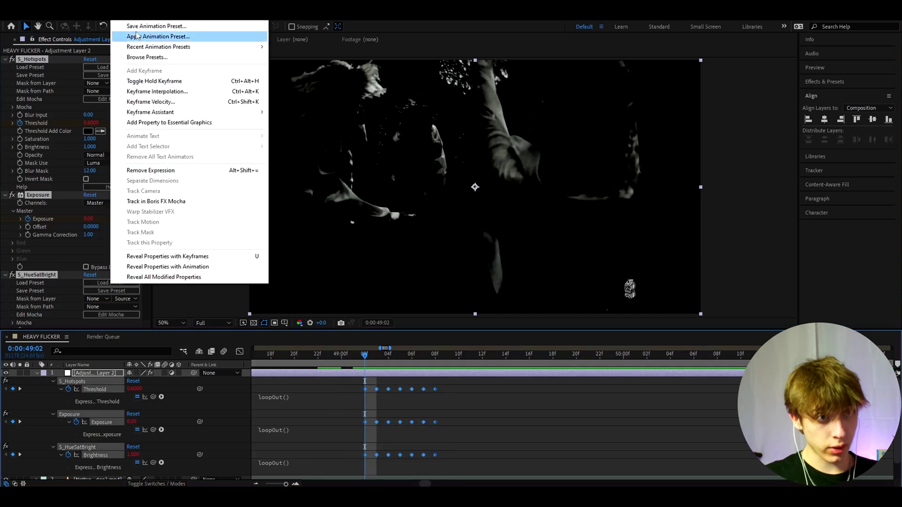
left_click(160, 36)
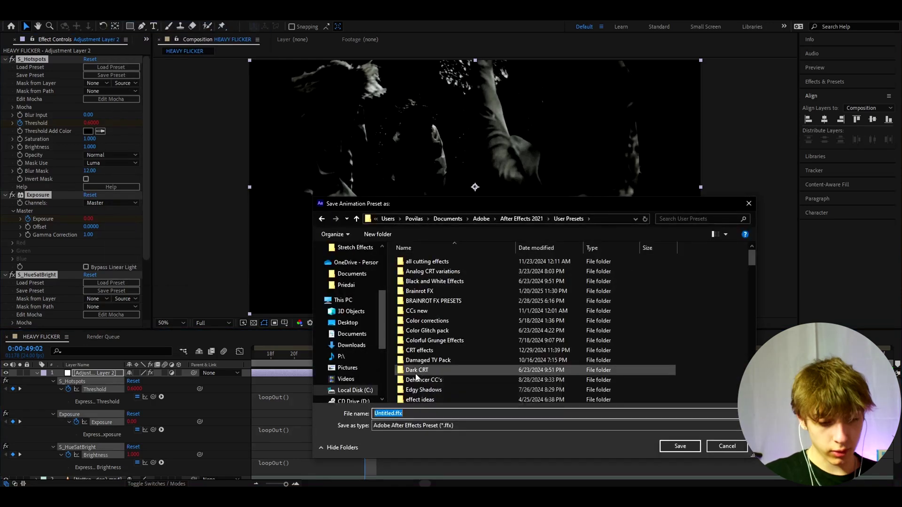
type("Heavy Flic")
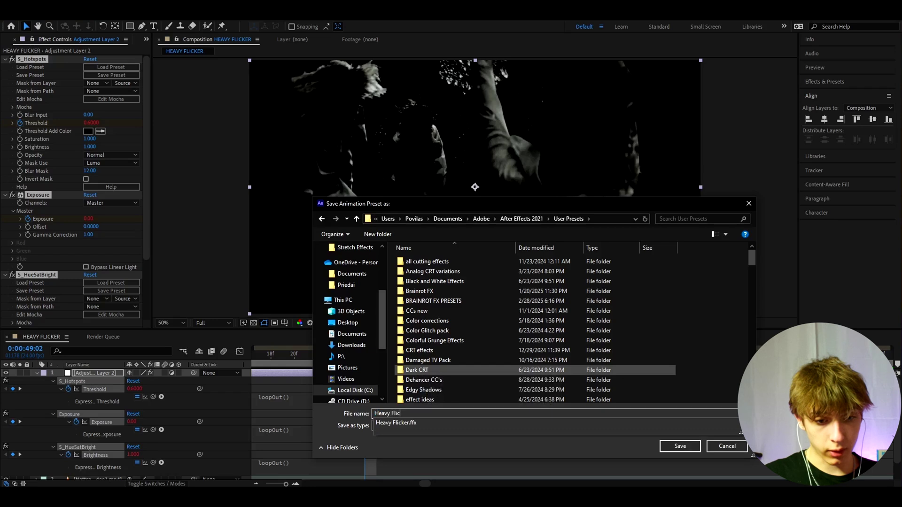
type("ker Povikas")
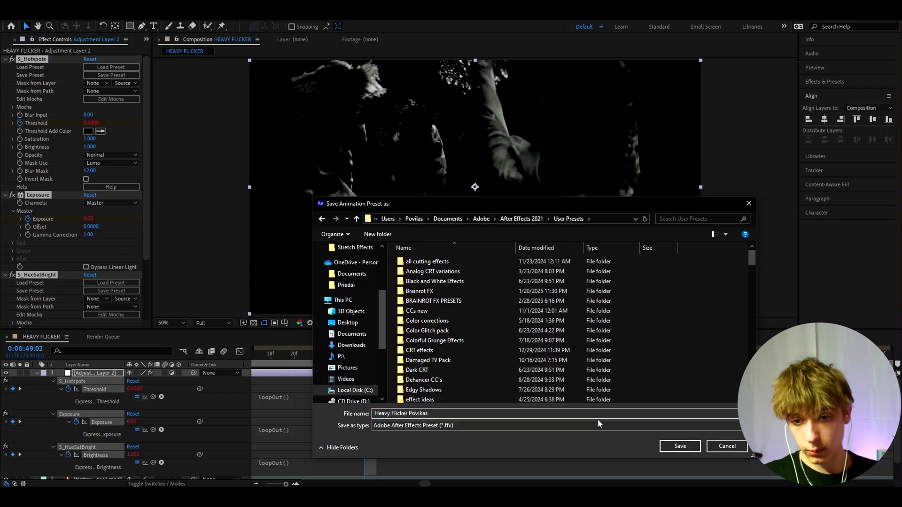
left_click(680, 445)
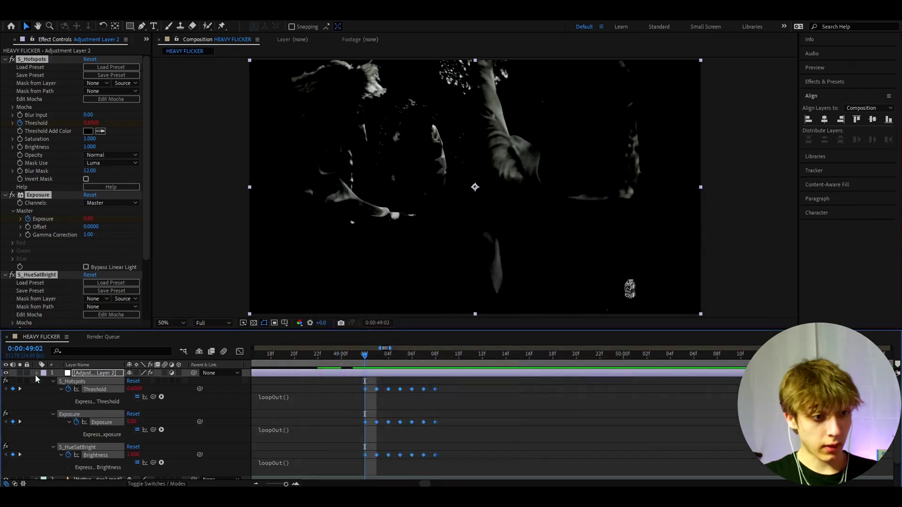
Search the effects and presets for "heavy flicker" and pick the saved Heavy Flicker Povikas preset.
left_click(369, 376)
left_click(819, 69)
left_click(814, 70)
left_click(812, 81)
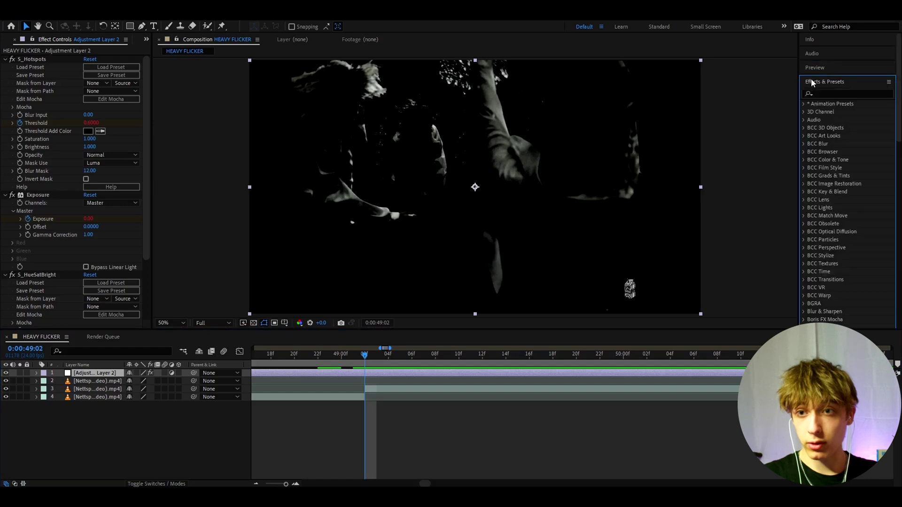
left_click(816, 94)
type("hheavy flicker")
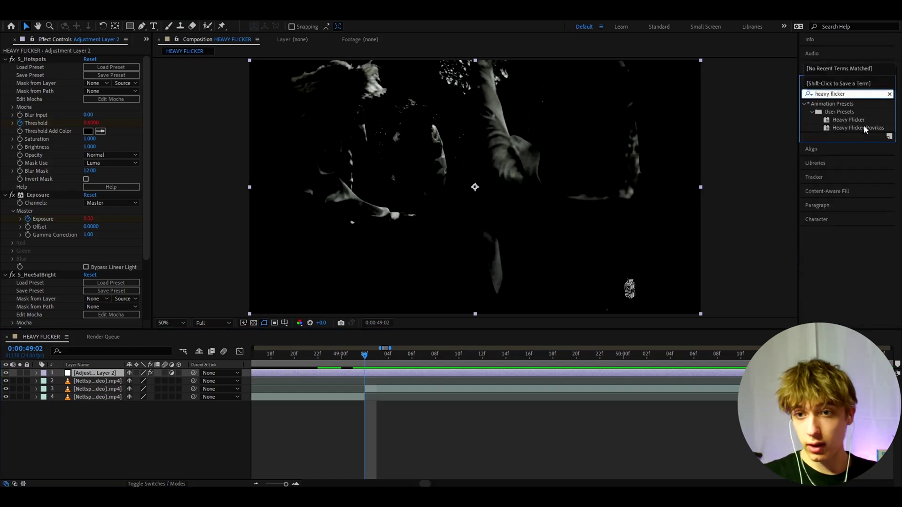
left_click_drag(864, 129, 477, 357)
Scrub through the flicker of Adjustment Layer 2 between 0:00:49:02 and 0:00:49:06.
scroll(412, 362, "up", 1)
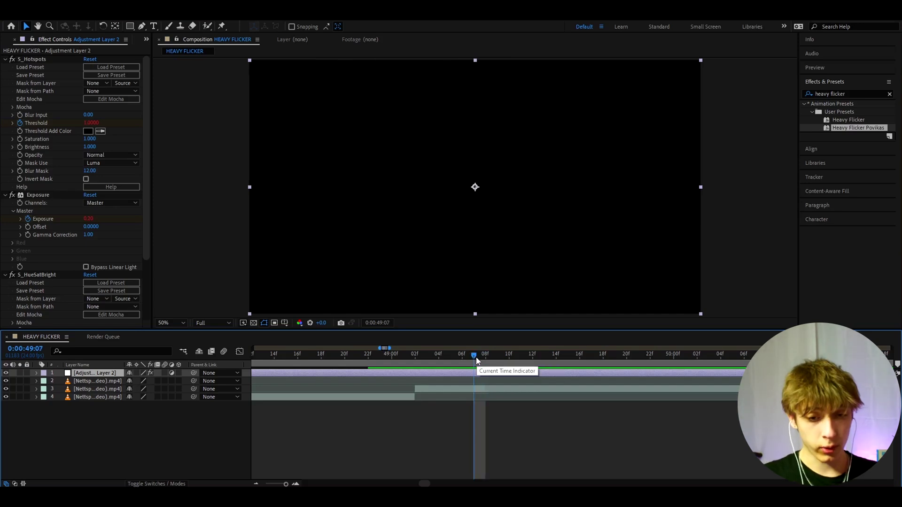
left_click_drag(475, 357, 414, 360)
scroll(413, 369, "down", 2)
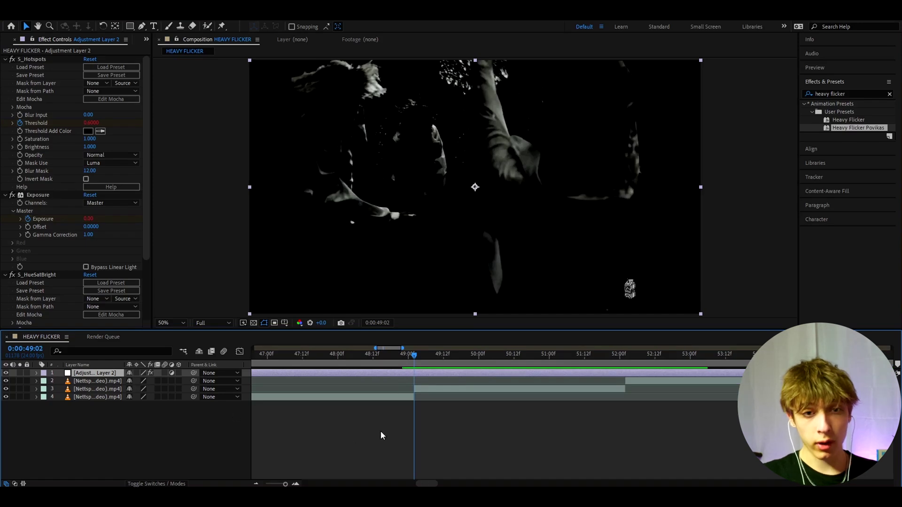
left_click_drag(416, 358, 429, 358)
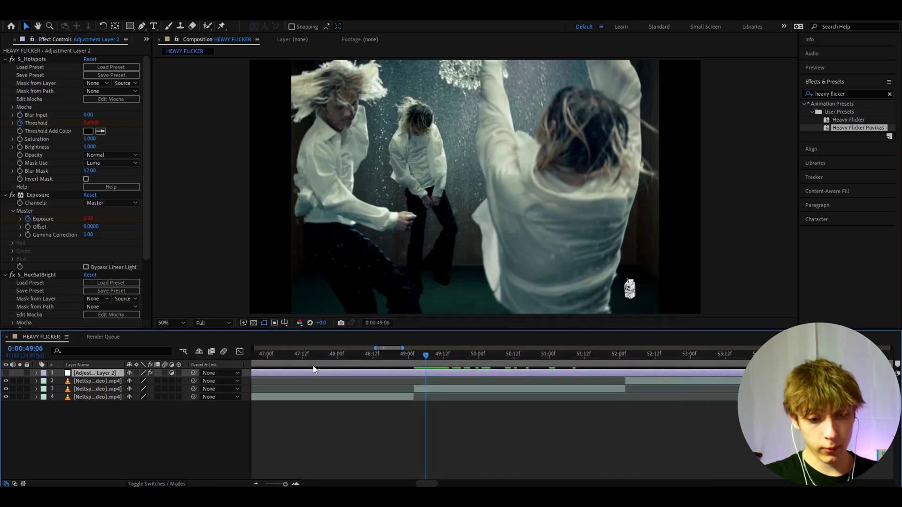
With Adjustment Layer 2 hidden, add a new adjustment layer, apply the Flicker Heavy 1 preset to it and scrub through the result.
key("ctrl+alt+y")
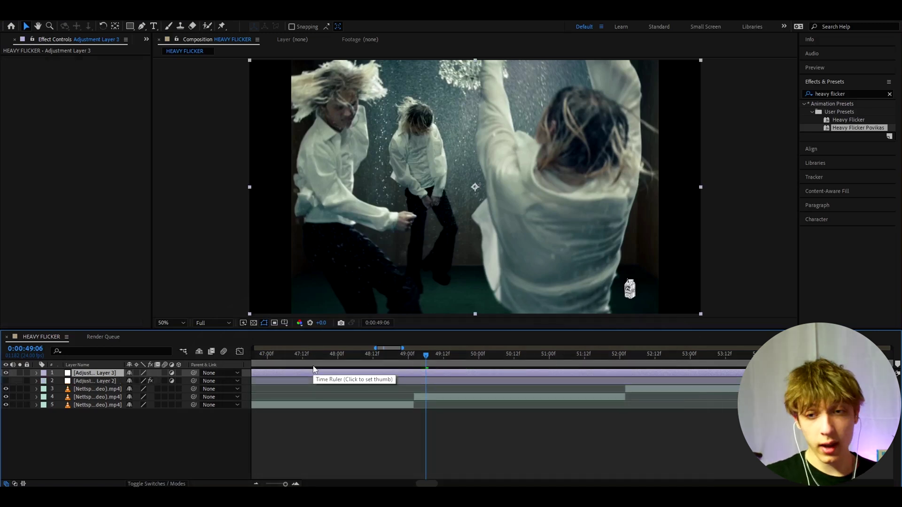
left_click(855, 93)
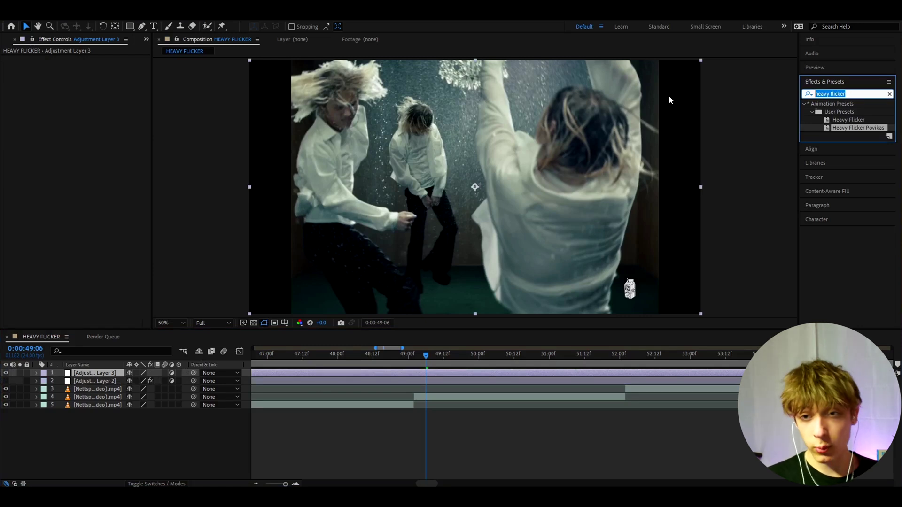
left_click_drag(855, 128, 423, 373)
left_click(855, 93)
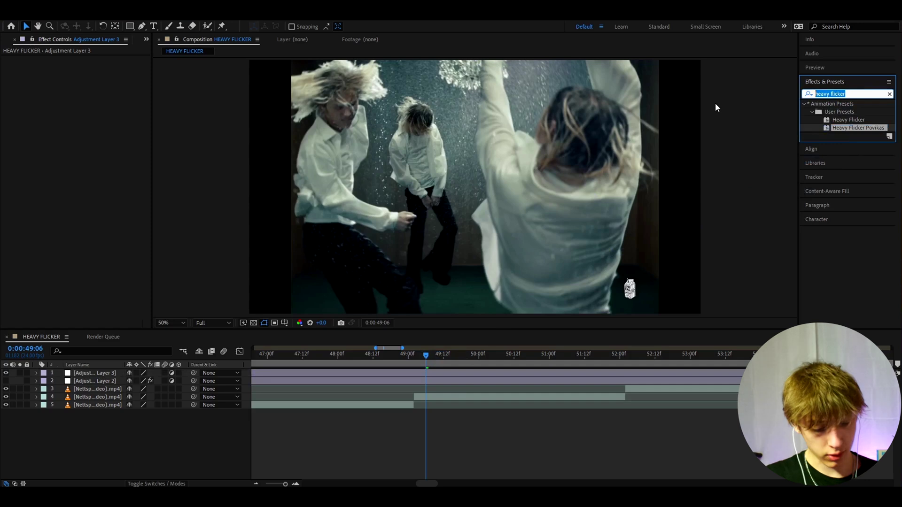
key("BackSpace")
scroll(859, 224, "down", 10)
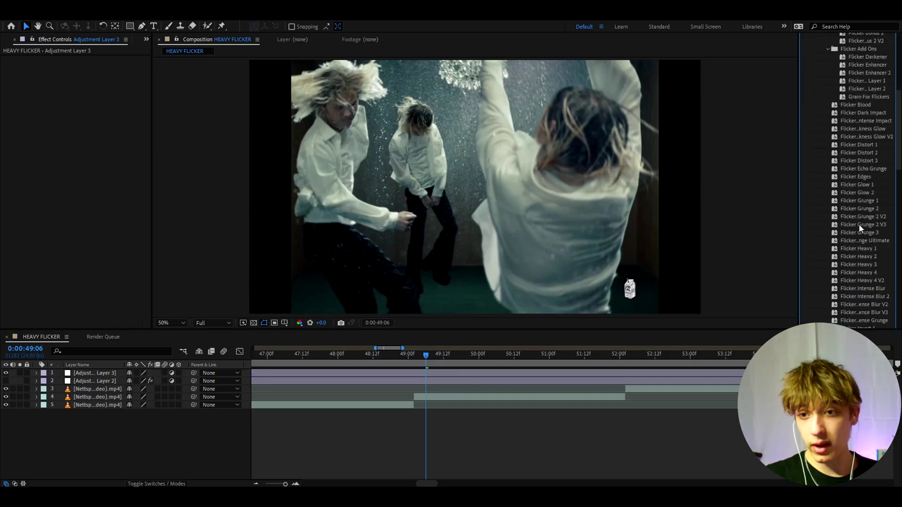
scroll(858, 224, "down", 4)
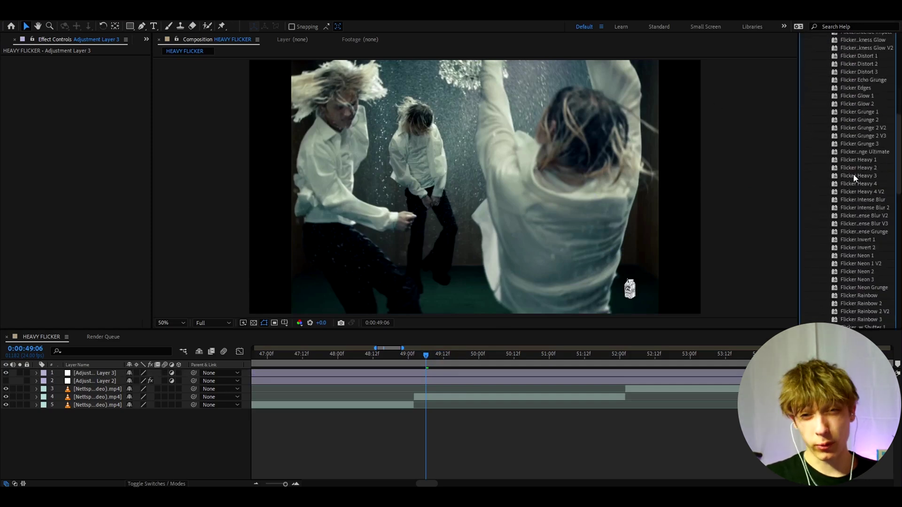
left_click_drag(865, 162, 436, 369)
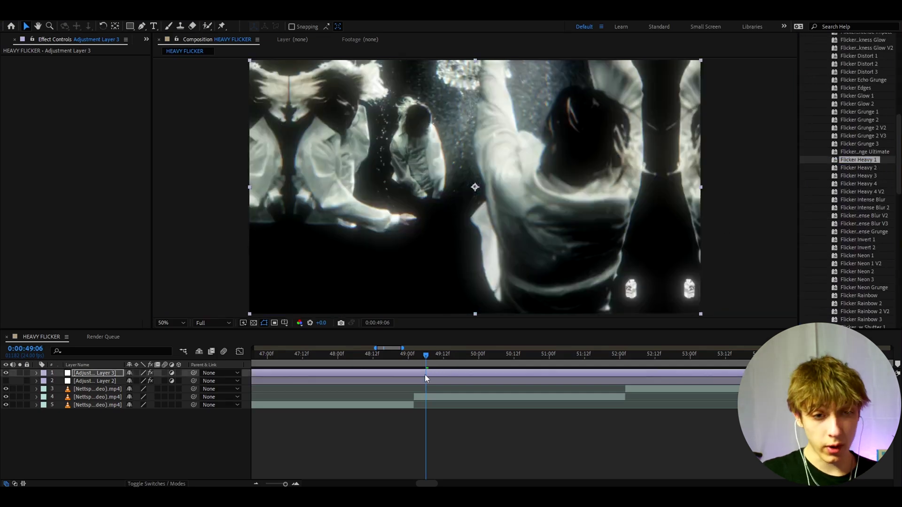
left_click(432, 356)
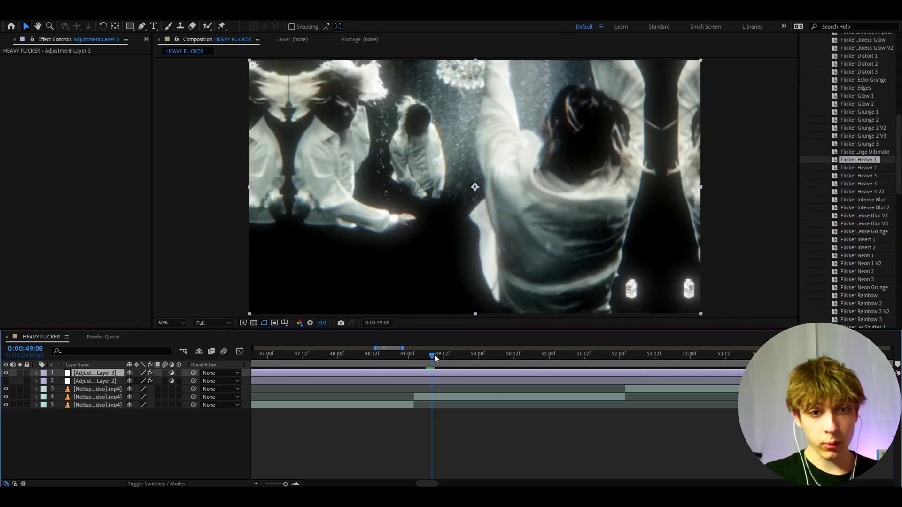
left_click_drag(434, 357, 424, 350)
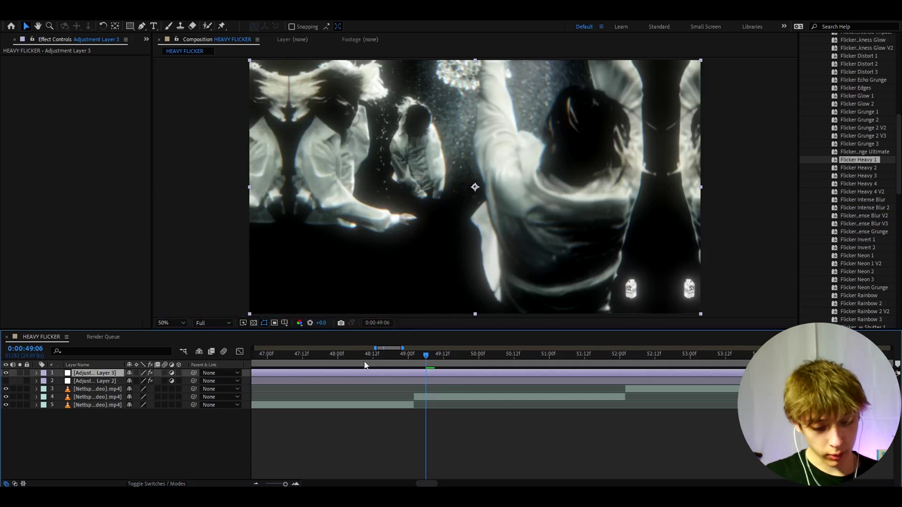
Add another adjustment layer on top with a Motion Tile effect and set its Output Width to 80.
key("ctrl+alt+y")
key("ctrl+space")
type("moti")
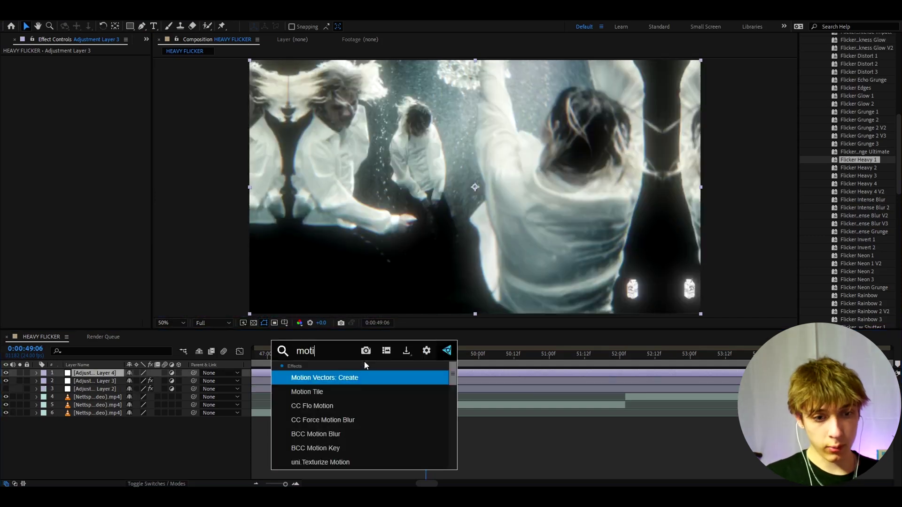
type("on")
key("Down")
key("Return")
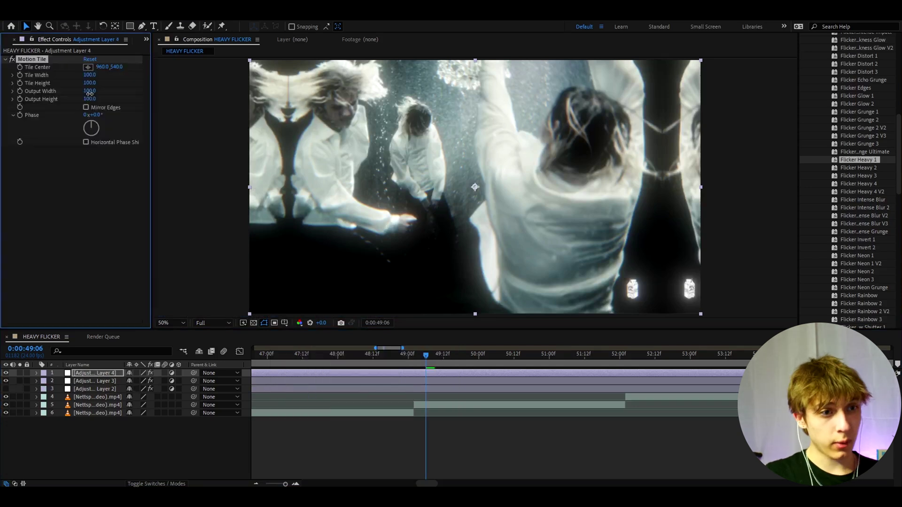
left_click(89, 91)
type("80")
key("Return")
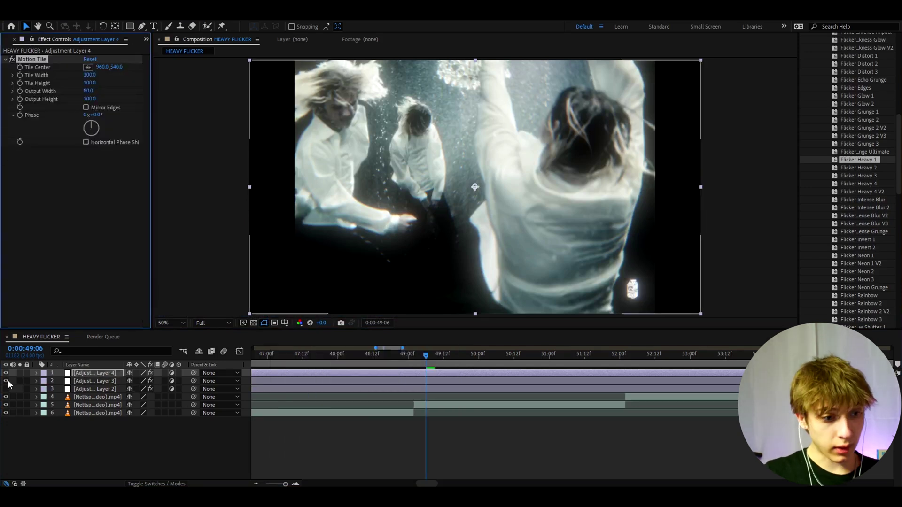
left_click(6, 388)
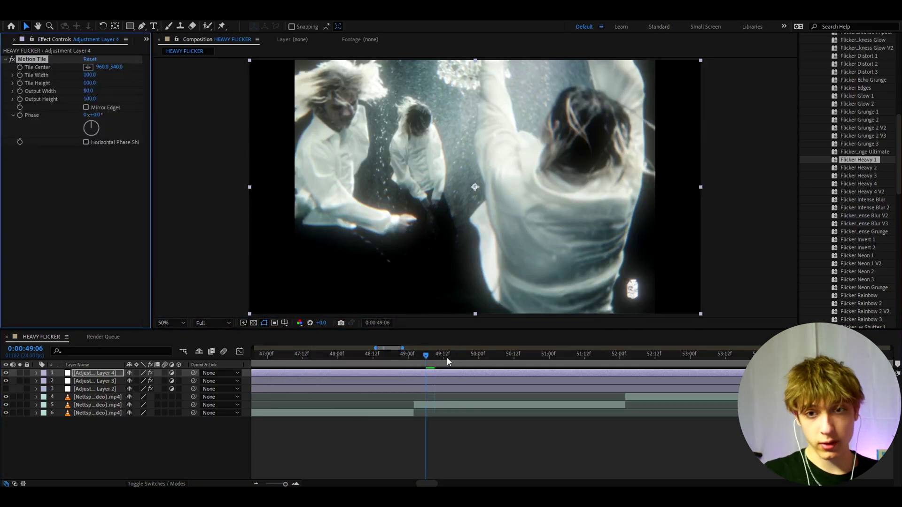
Play back the Flicker Heavy 1 effect with the cropped edges from 0:00:49:05.
left_click_drag(448, 362, 423, 360)
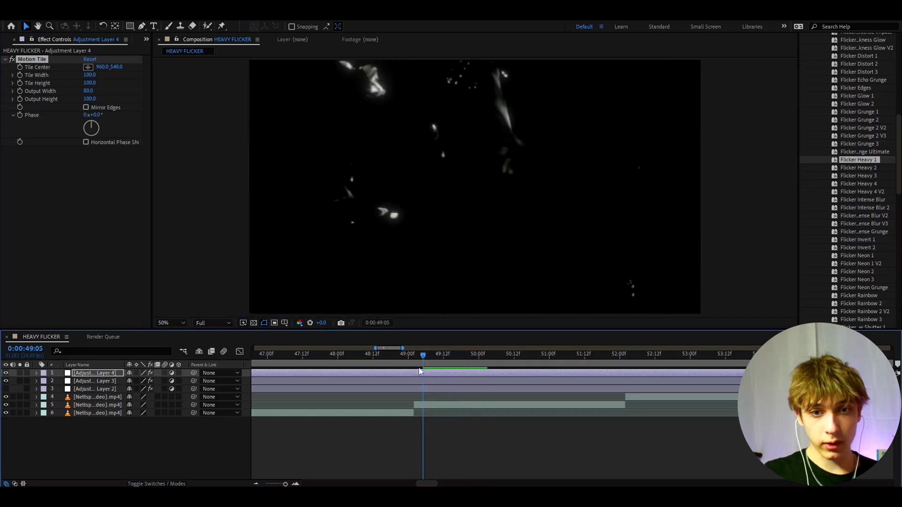
key("space")
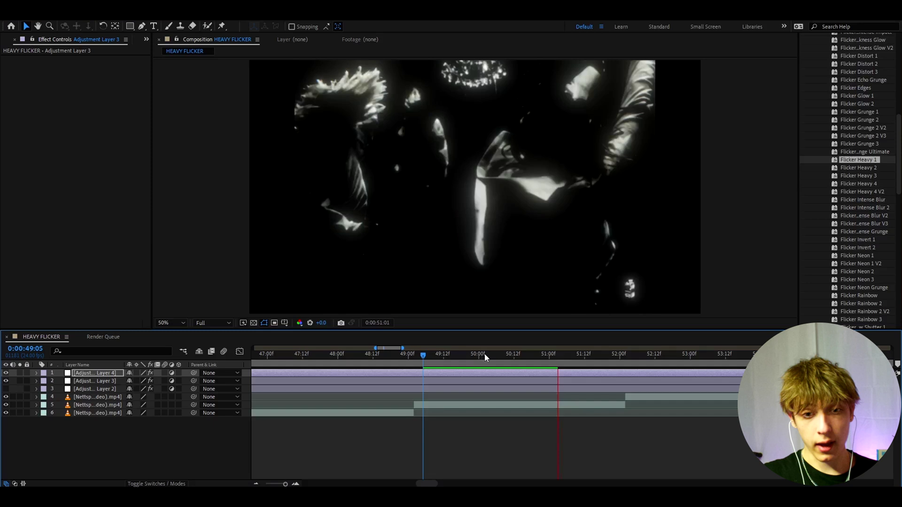
left_click_drag(485, 356, 421, 358)
Duplicate the adjustment layer that carries the Flicker Heavy 1 preset.
left_click(410, 379)
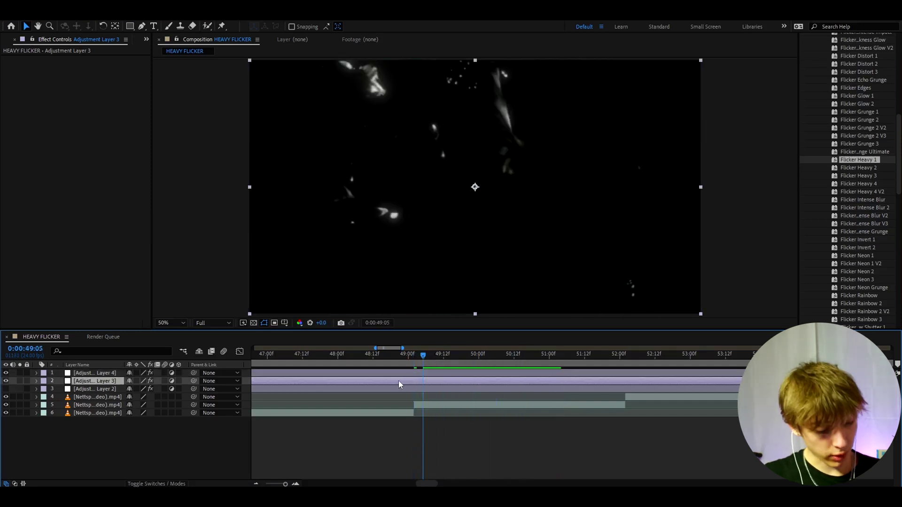
key("ctrl+d")
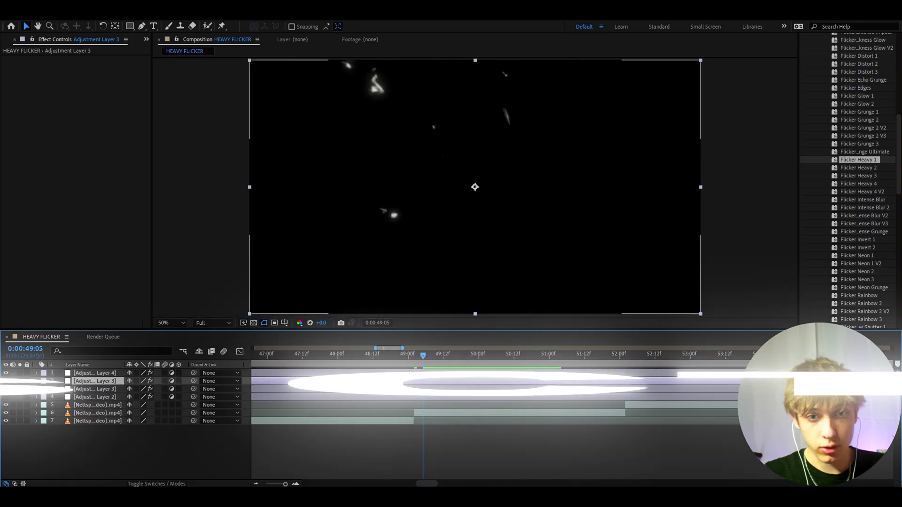
Play back the doubled Flicker Heavy 1 effect from 0:00:49:04 and select the footage clip beneath the adjustment layers.
left_click(431, 362)
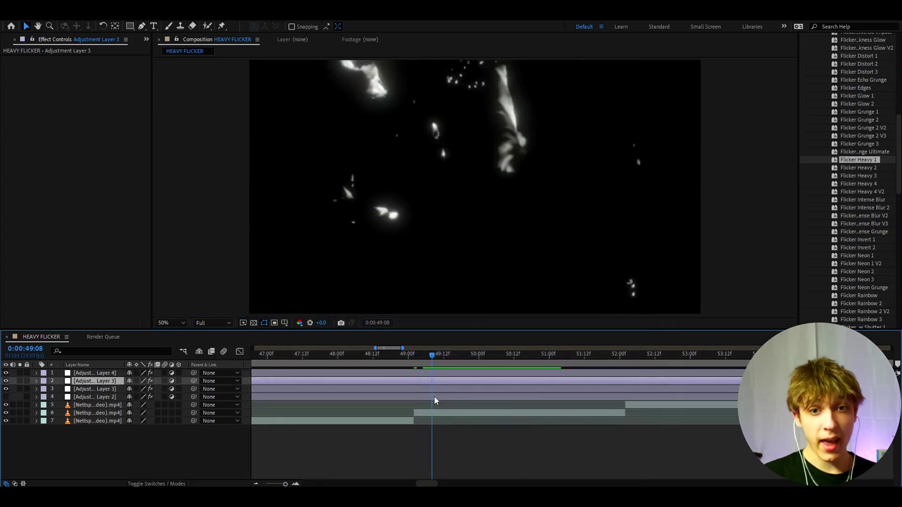
key("space")
left_click(421, 359)
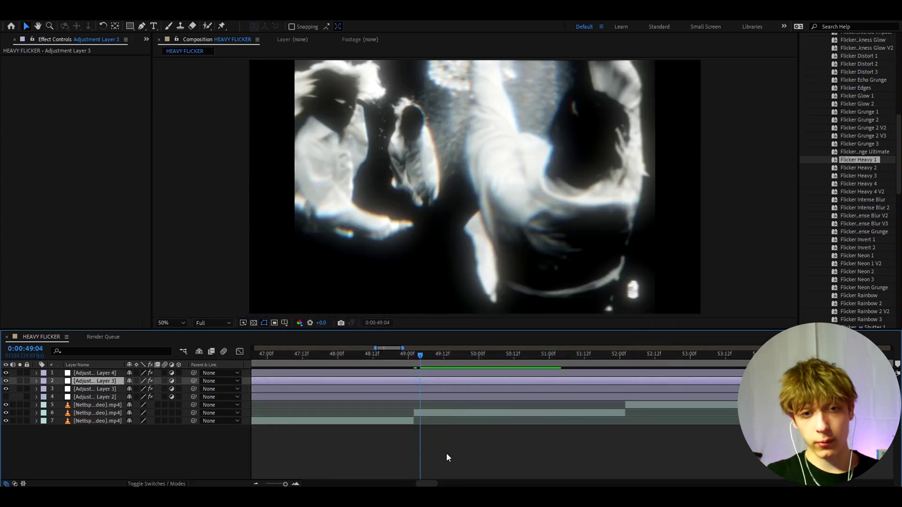
key("space")
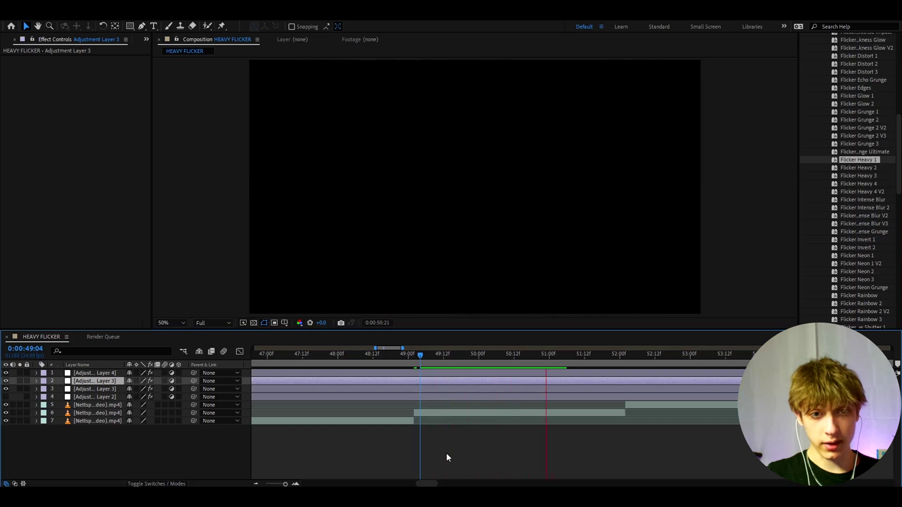
key("space")
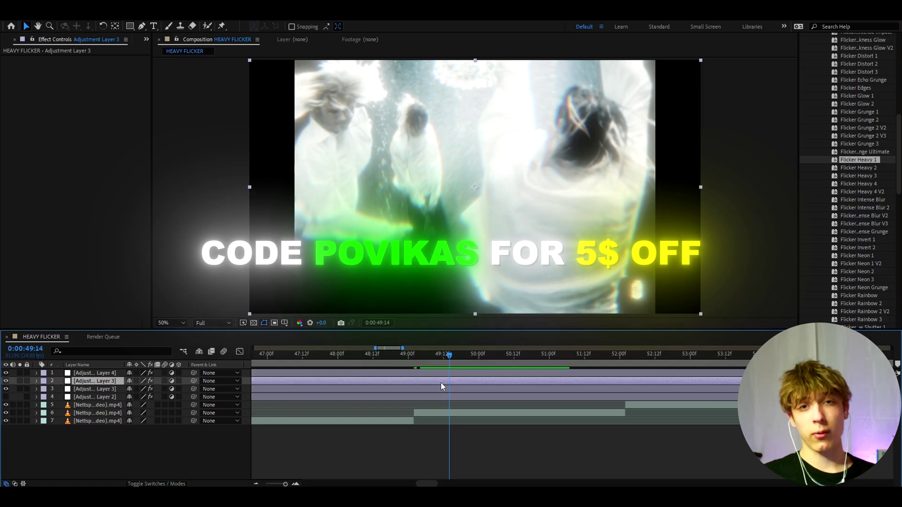
left_click(442, 412)
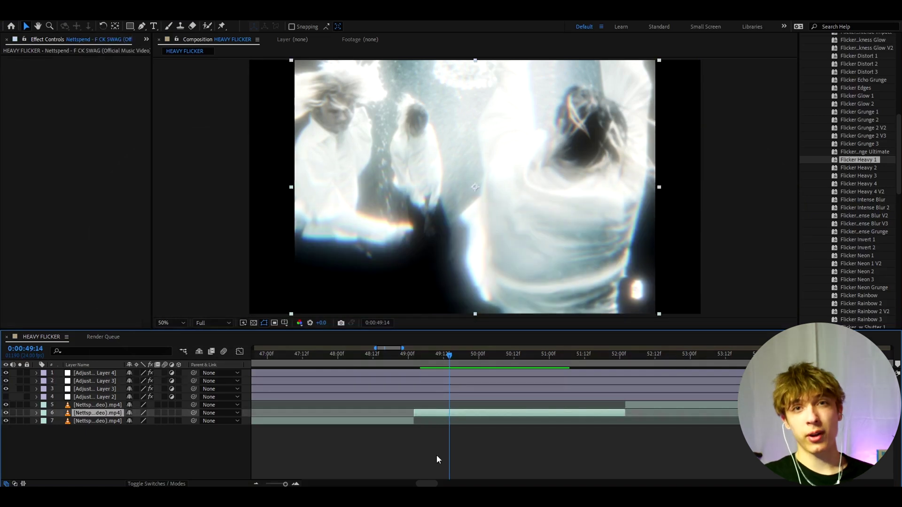